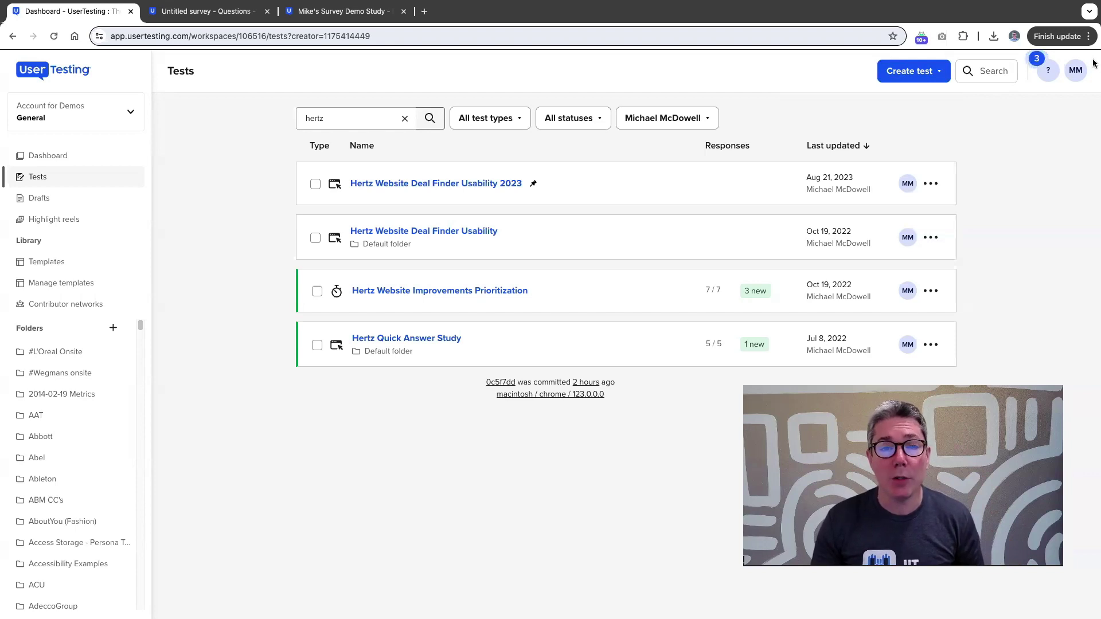
Step: Open the new-test creation options from the Tests page
{"action": "left_click", "coordinate": [912, 71]}
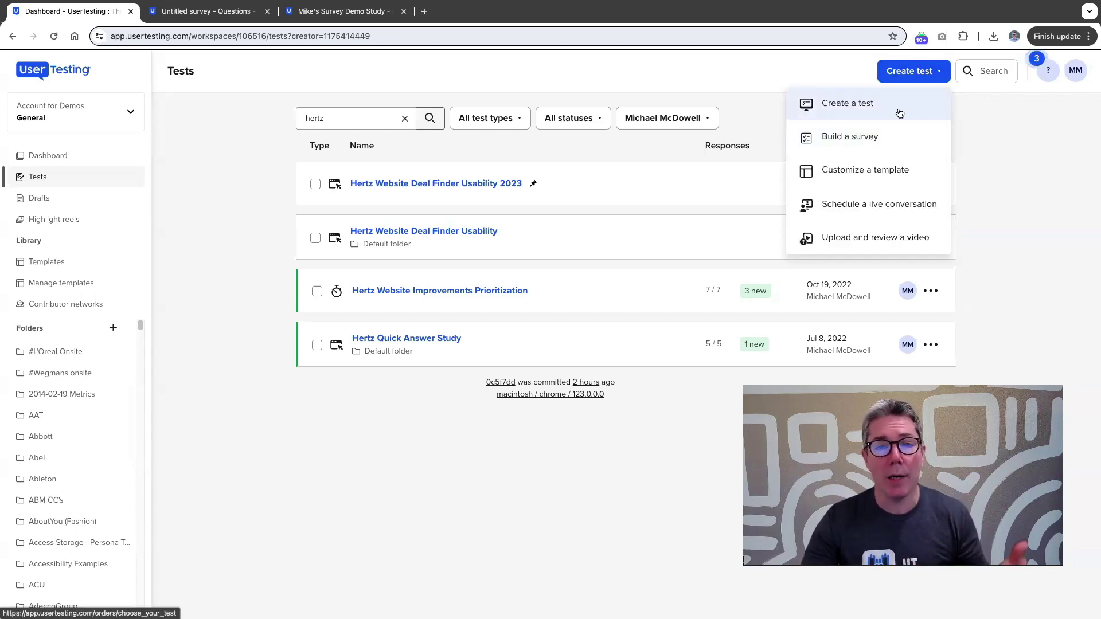
Step: Start building a new survey and list the question types that can be added
{"action": "left_click", "coordinate": [894, 144]}
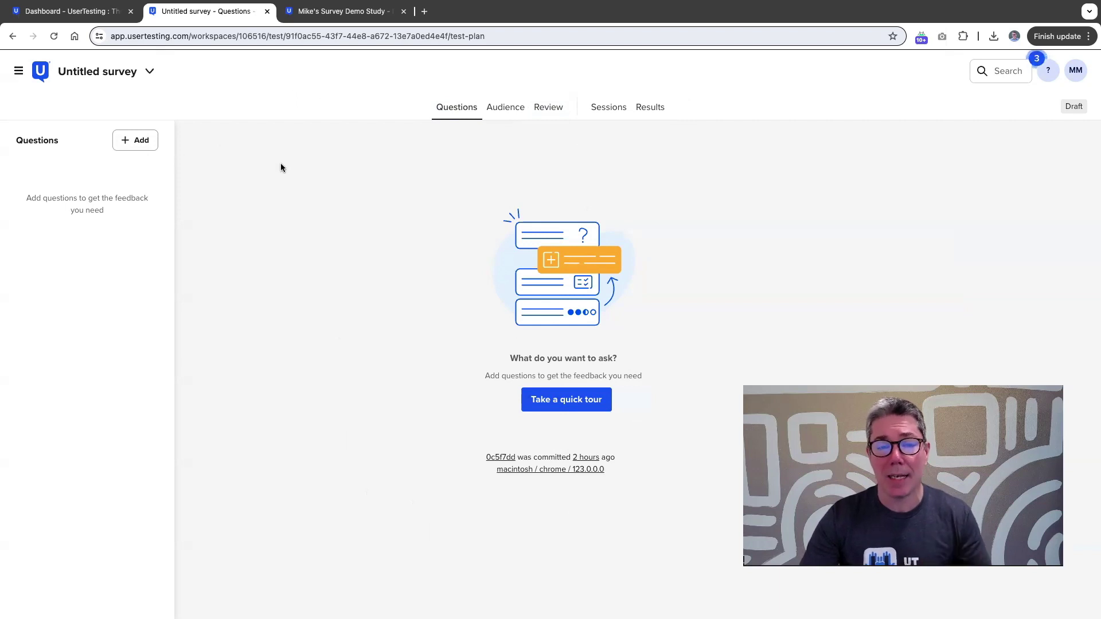
{"action": "left_click", "coordinate": [126, 147]}
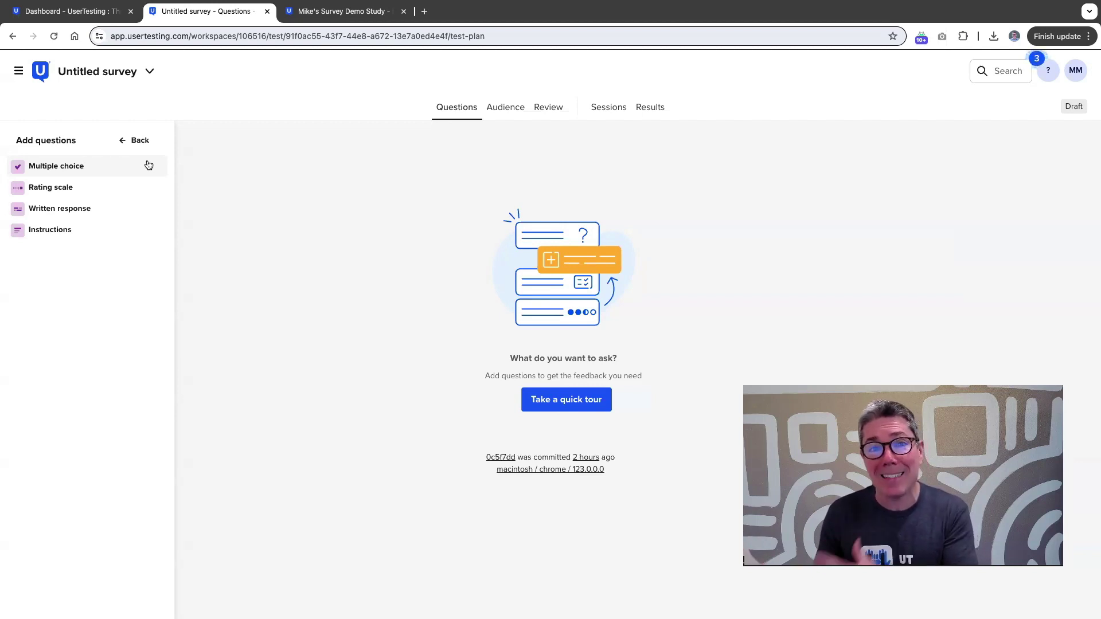
Step: Add a Multiple choice question kept as Single select with two blank answers
{"action": "left_click", "coordinate": [133, 165]}
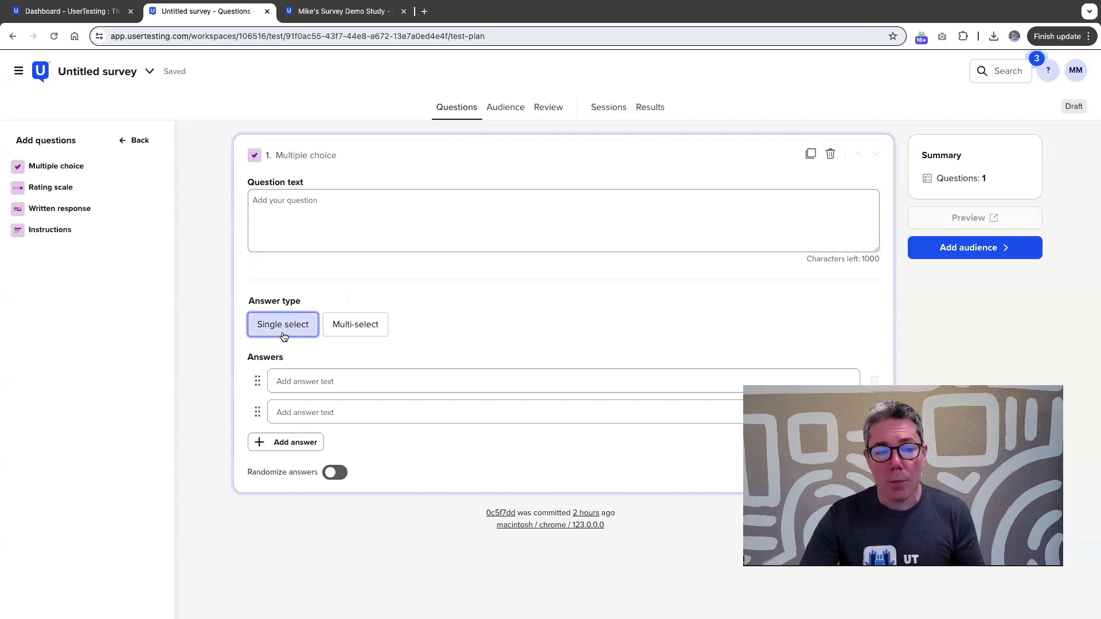
{"action": "left_click", "coordinate": [285, 411]}
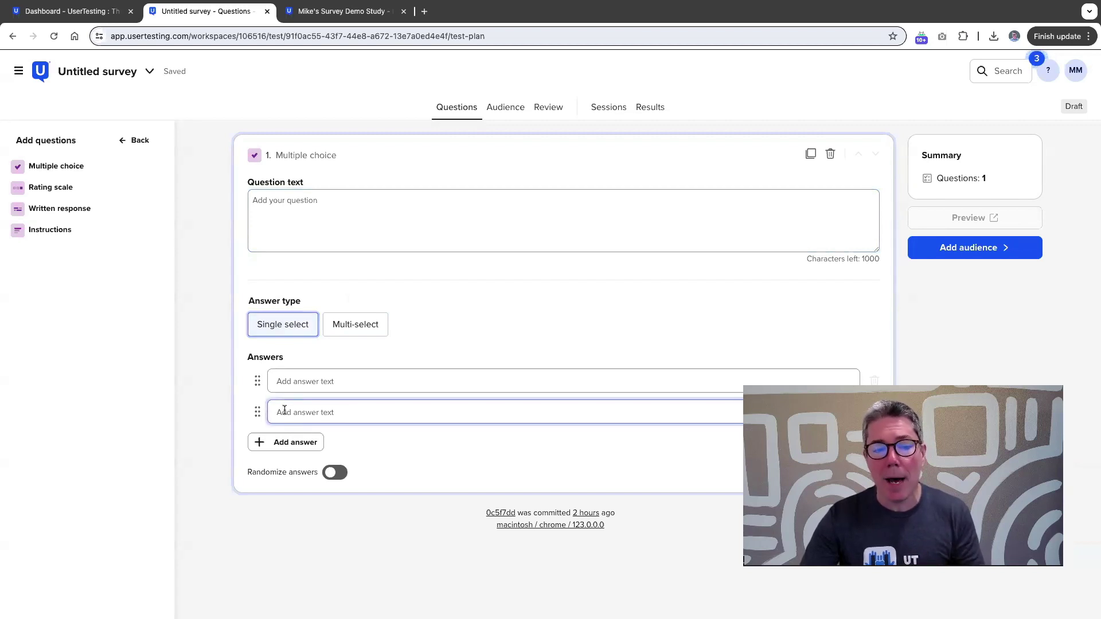
{"action": "left_click", "coordinate": [275, 326]}
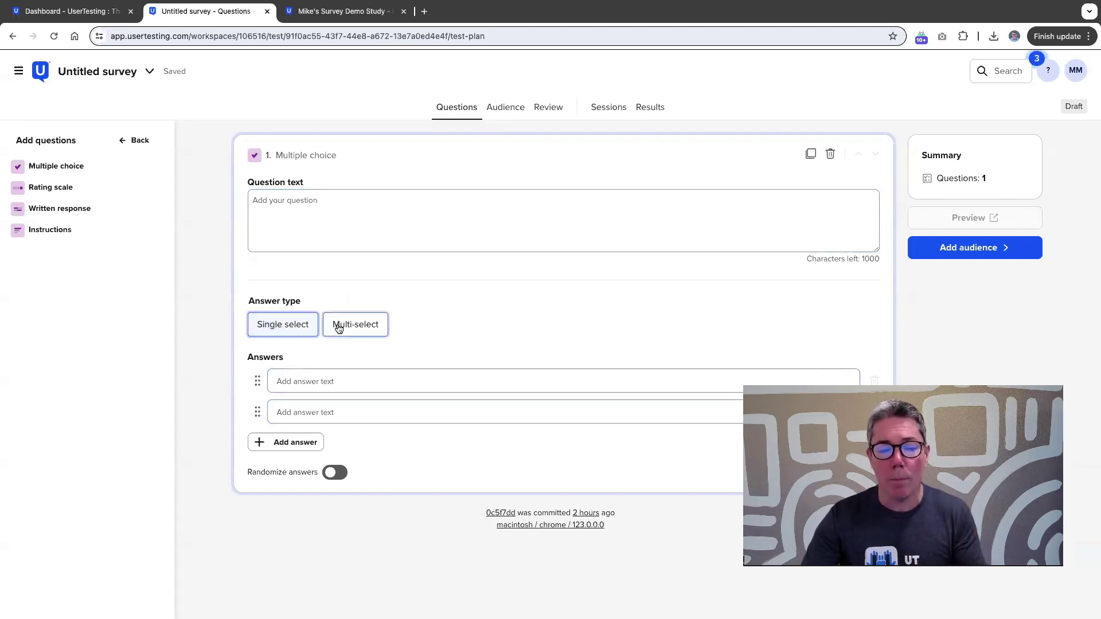
{"action": "left_click", "coordinate": [786, 371]}
{"action": "left_click", "coordinate": [477, 433]}
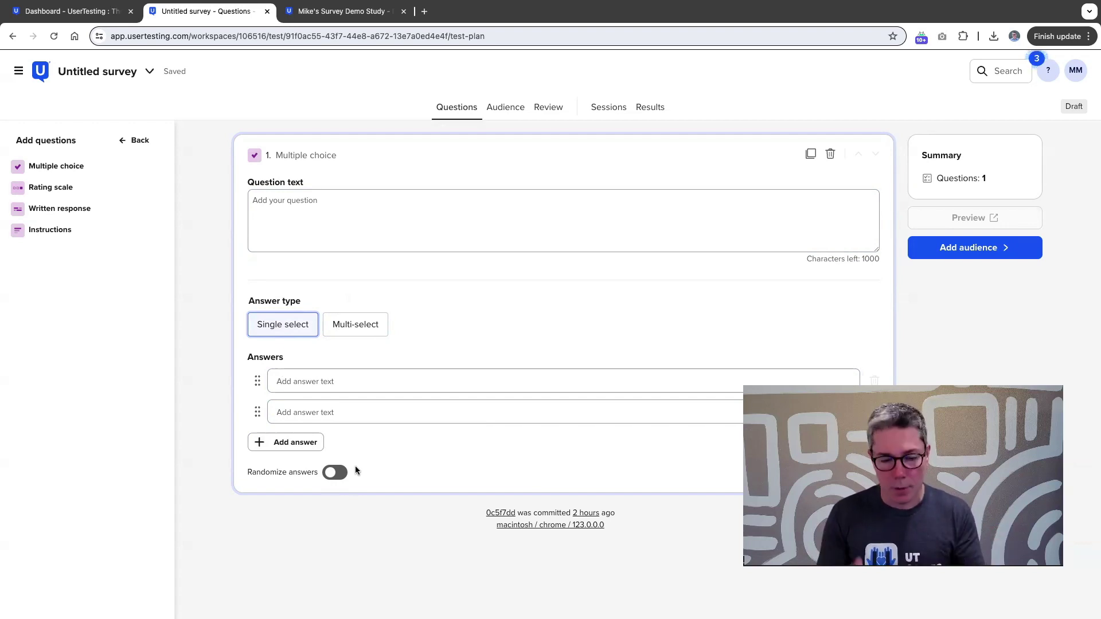
Step: Delete the multiple choice question and add a Rating scale with custom labels, maximum 5
{"action": "left_click", "coordinate": [830, 154]}
{"action": "left_click", "coordinate": [67, 188]}
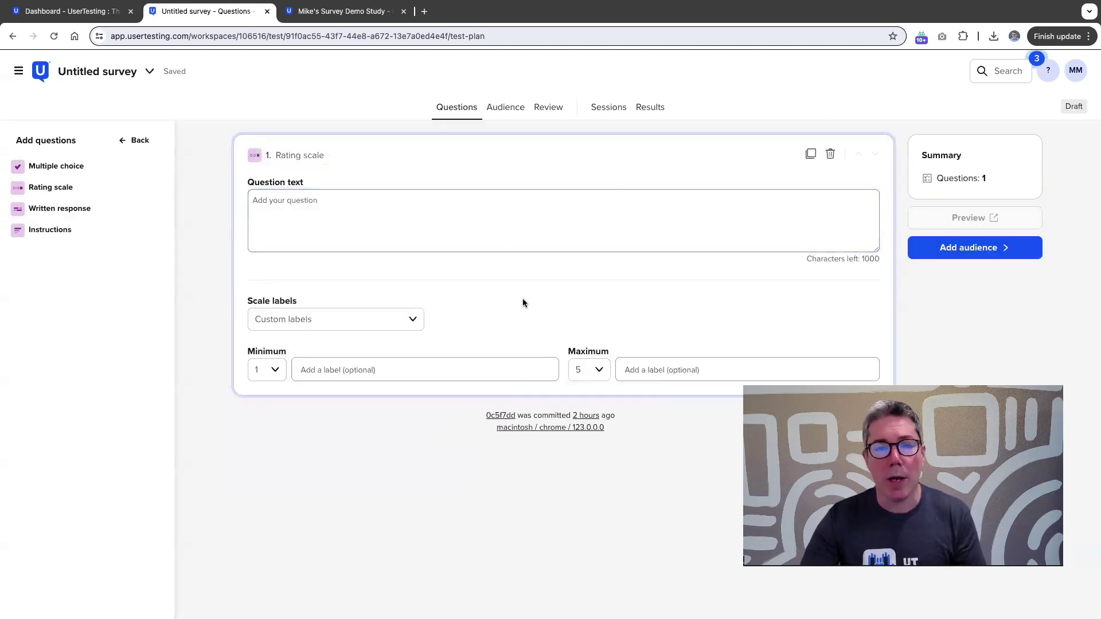
{"action": "left_click", "coordinate": [308, 222]}
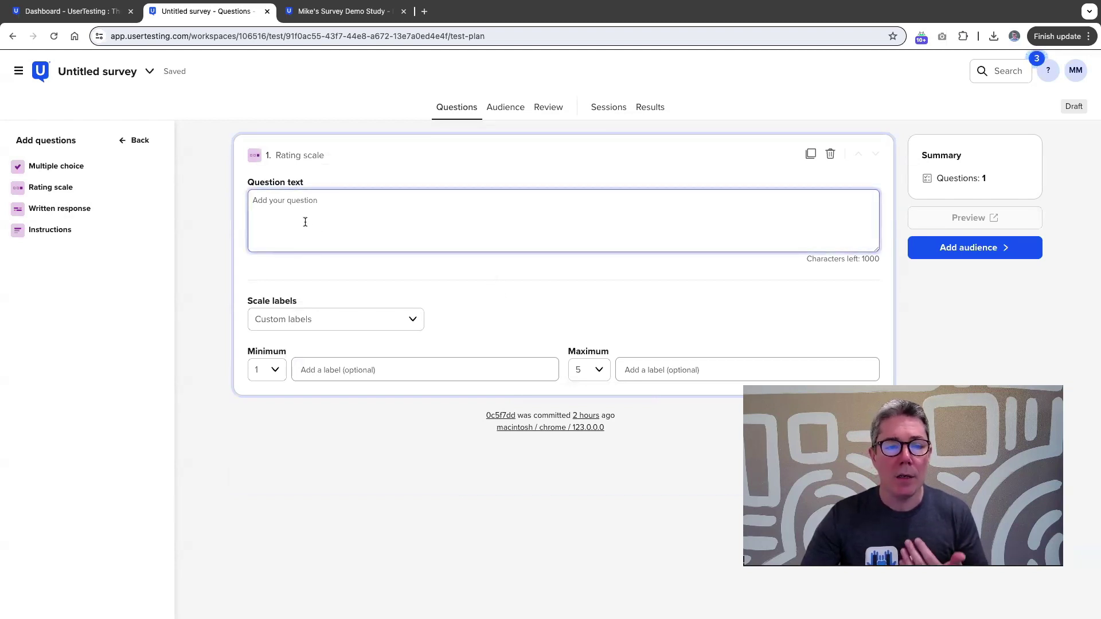
{"action": "left_click", "coordinate": [397, 320]}
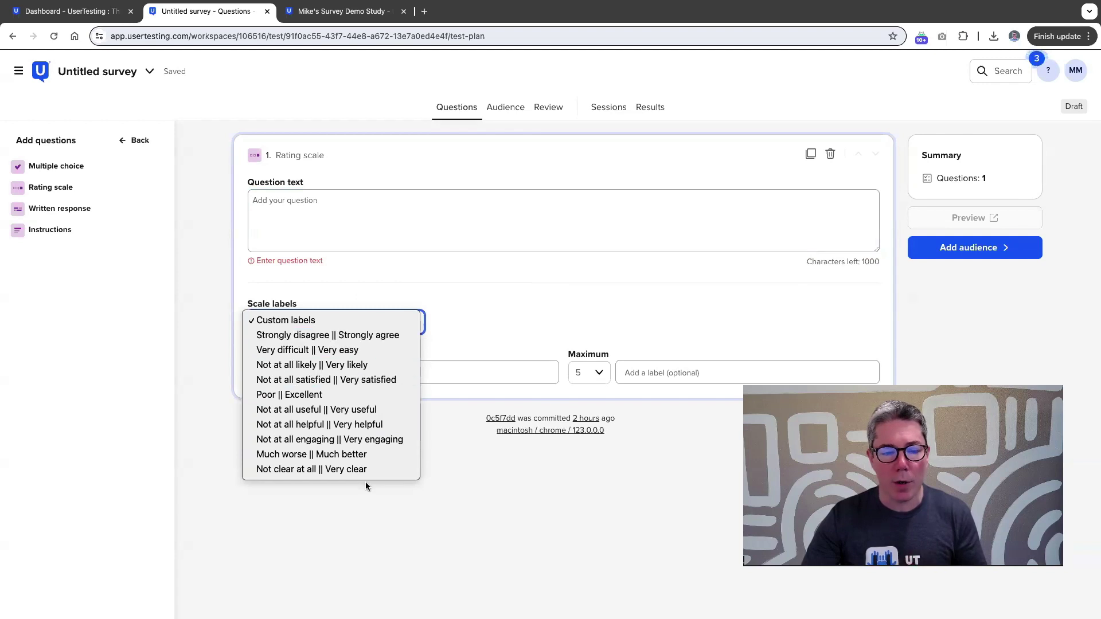
{"action": "left_click", "coordinate": [524, 309]}
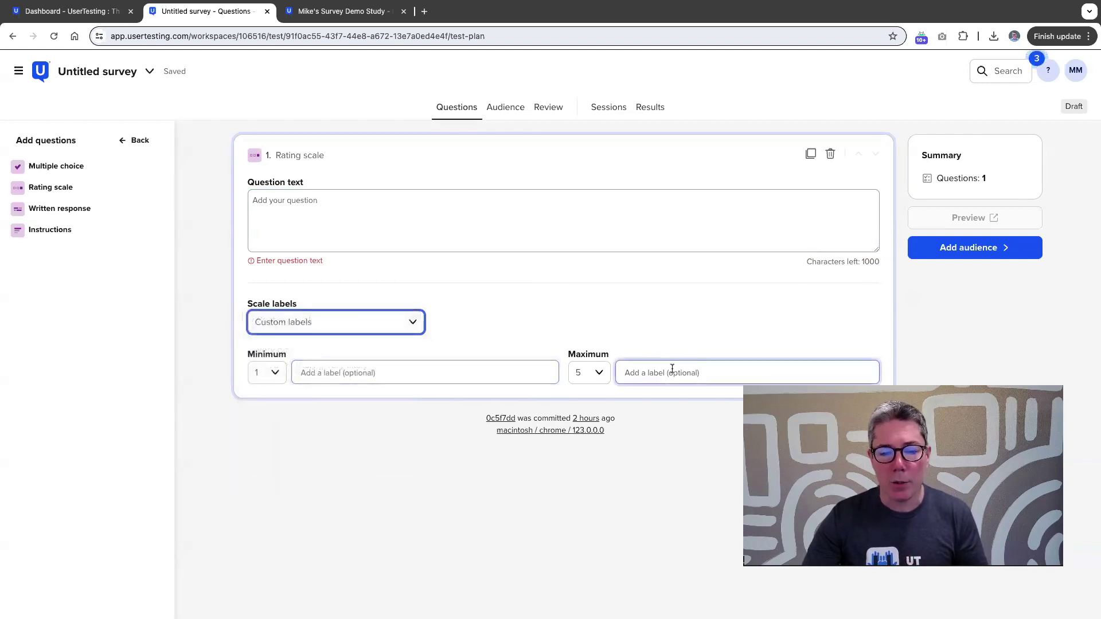
{"action": "left_click", "coordinate": [584, 373]}
{"action": "left_click", "coordinate": [538, 343]}
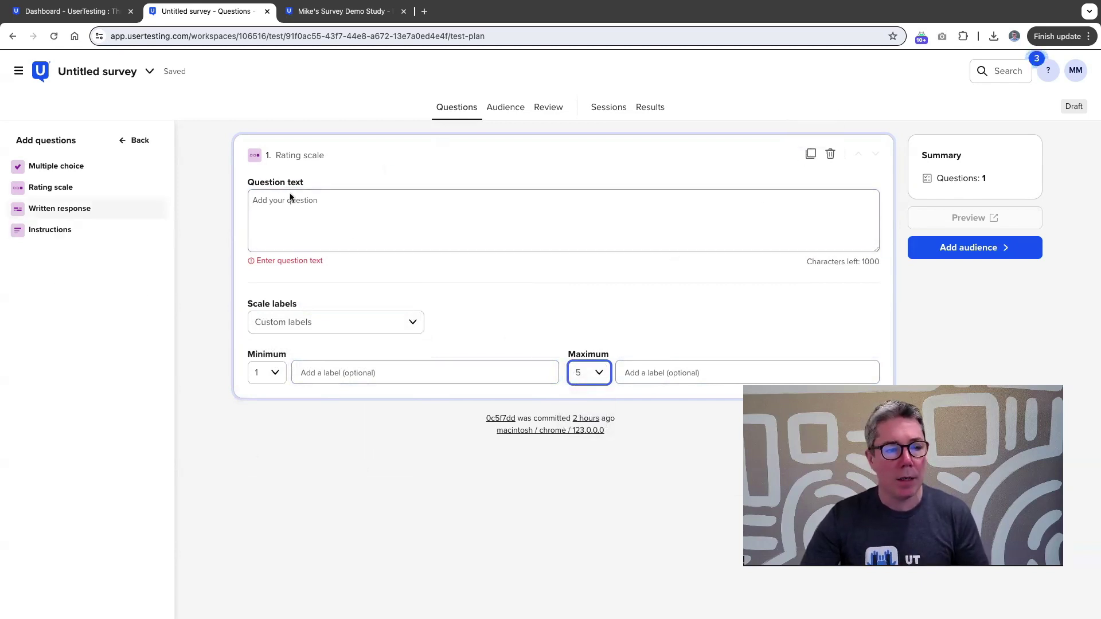
Step: Delete the rating scale, add and delete a Written response, then add Instructions
{"action": "left_click", "coordinate": [831, 154]}
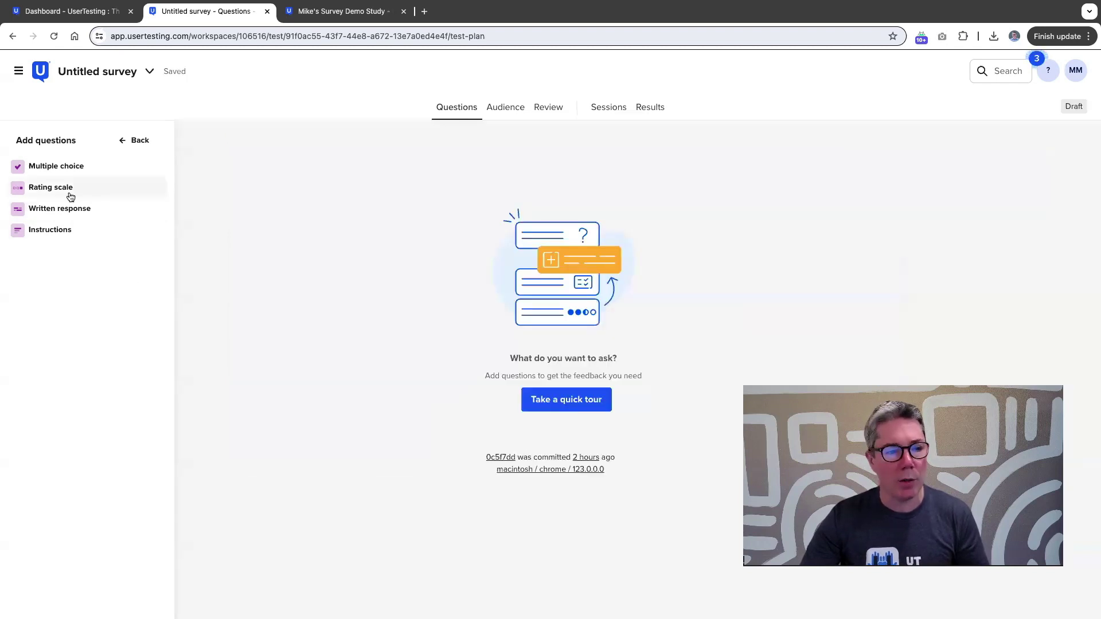
{"action": "left_click", "coordinate": [67, 214]}
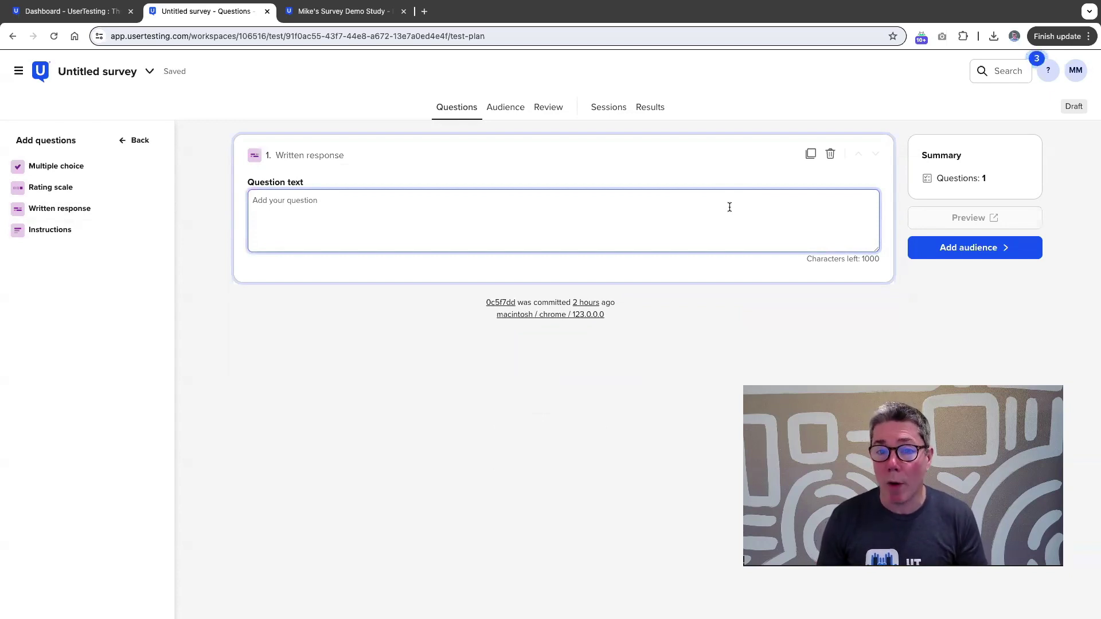
{"action": "left_click", "coordinate": [831, 156]}
{"action": "left_click", "coordinate": [34, 232]}
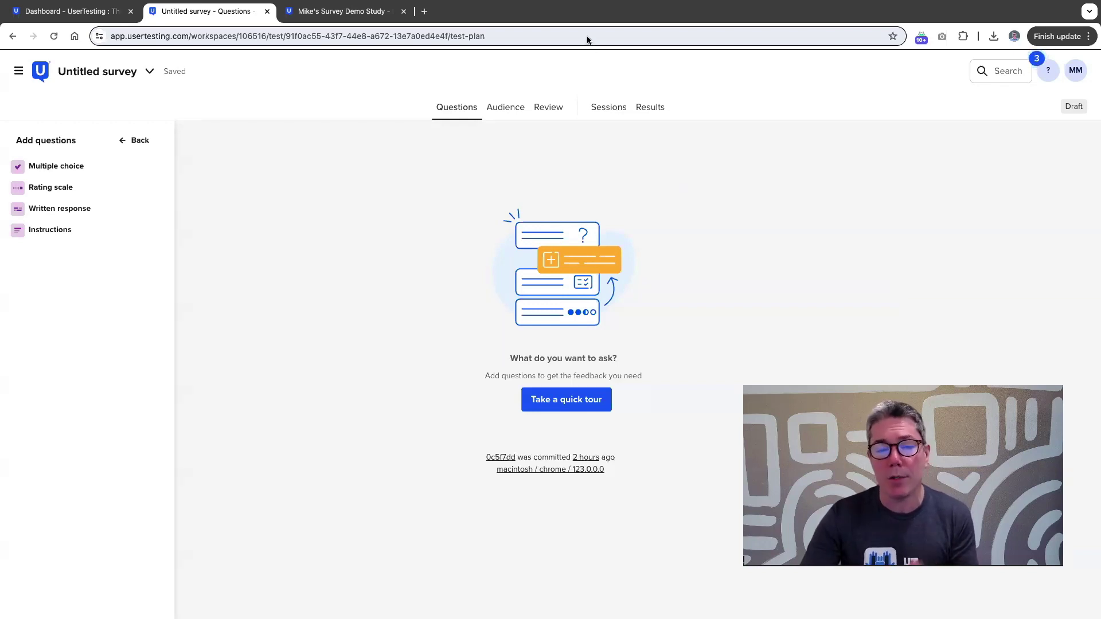
Step: Create an Untitled audience recruiting 100 participants from UserTesting Networks and review target criteria
{"action": "left_click", "coordinate": [504, 112]}
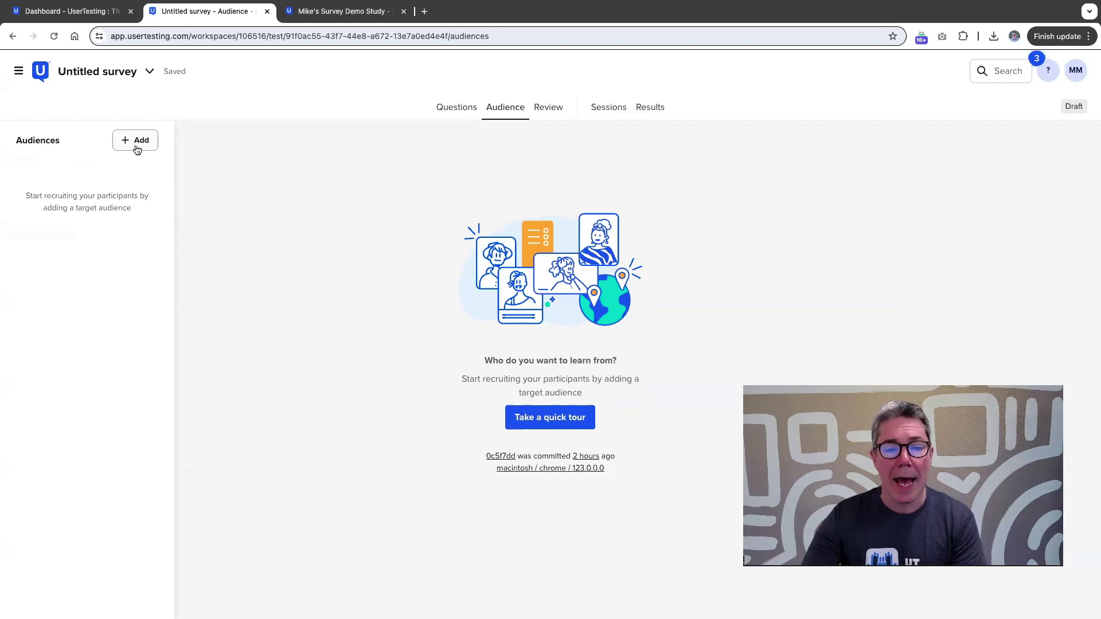
{"action": "left_click", "coordinate": [137, 142]}
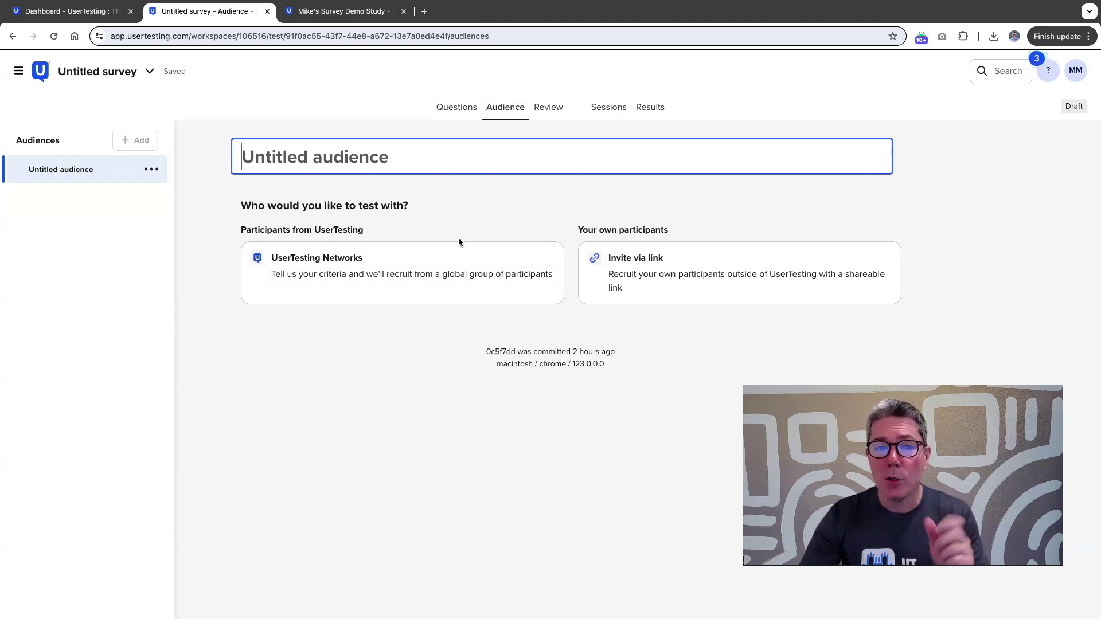
{"action": "left_click", "coordinate": [395, 274]}
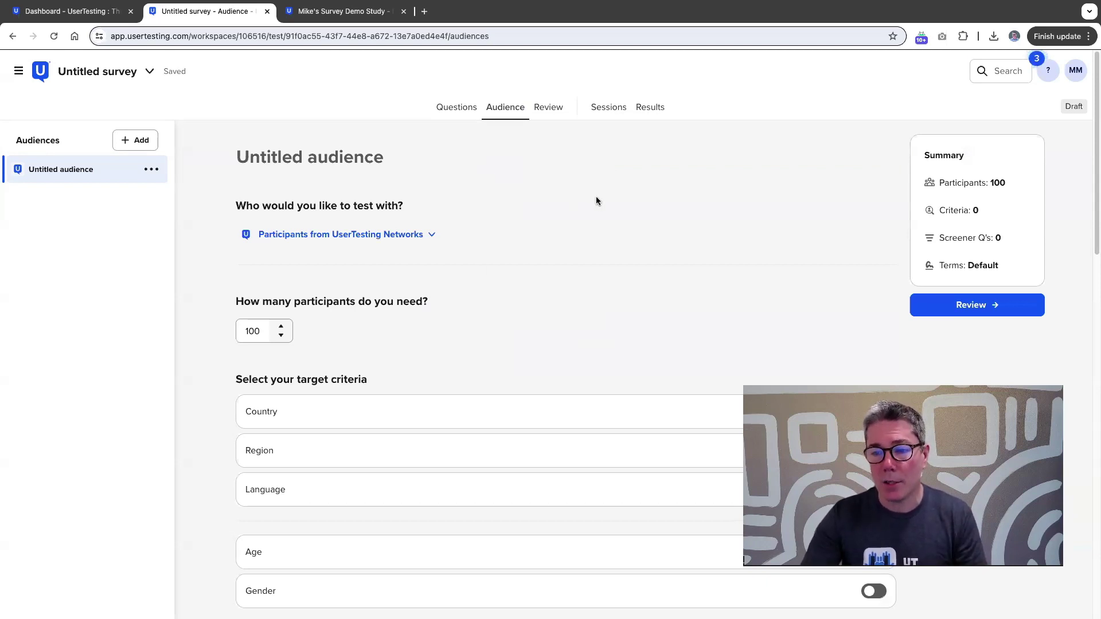
{"action": "scroll", "coordinate": [633, 222], "scroll_direction": "down", "scroll_amount": 1}
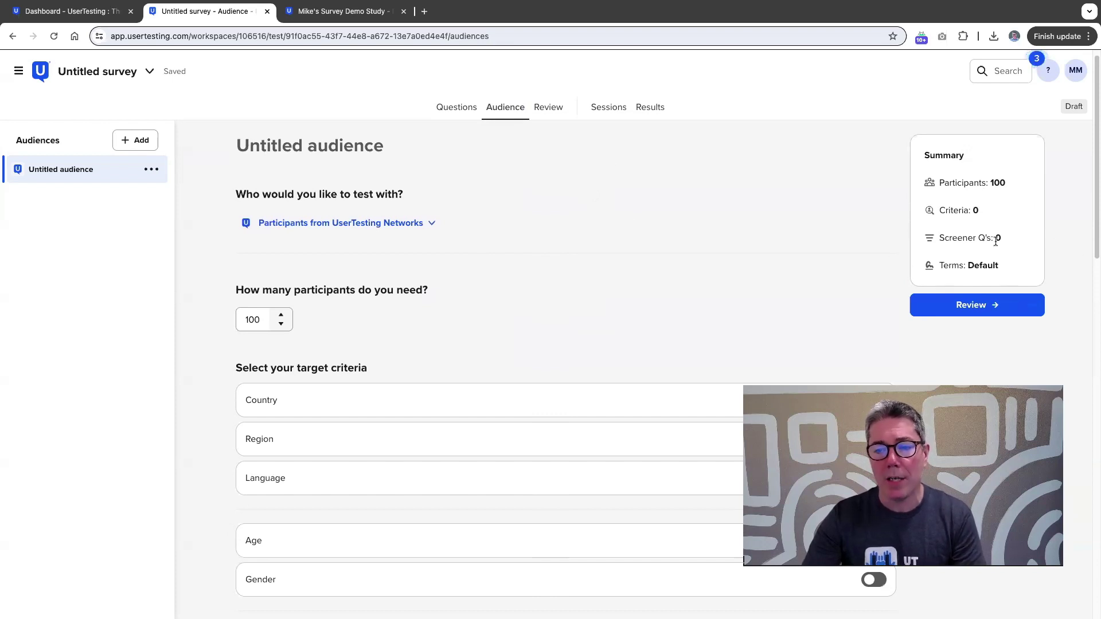
{"action": "scroll", "coordinate": [538, 278], "scroll_direction": "down", "scroll_amount": 3}
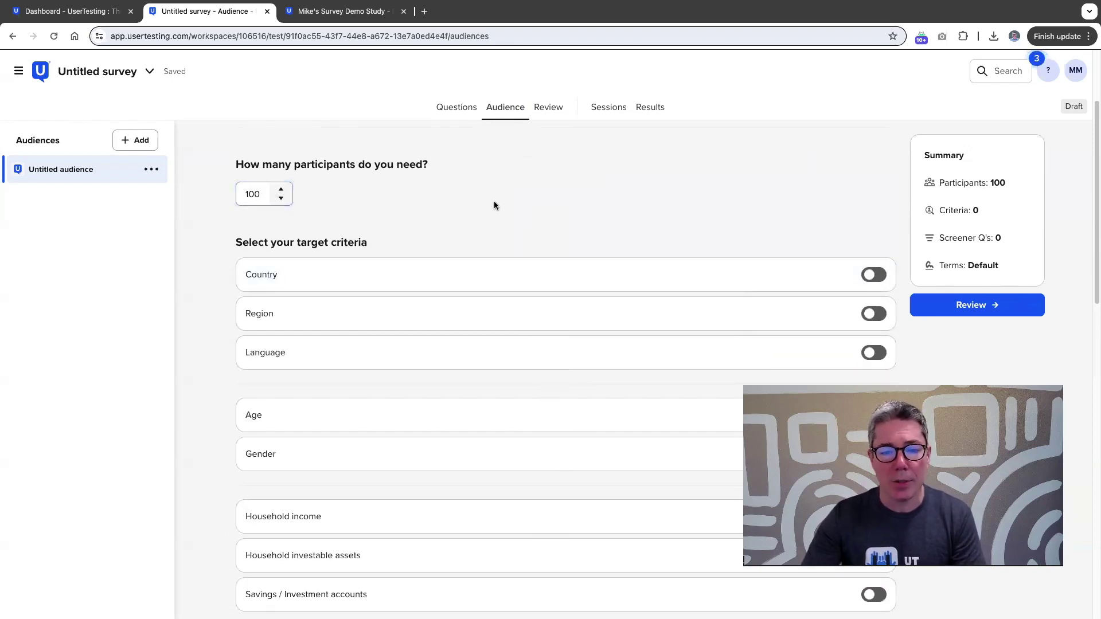
{"action": "scroll", "coordinate": [494, 200], "scroll_direction": "down", "scroll_amount": 1}
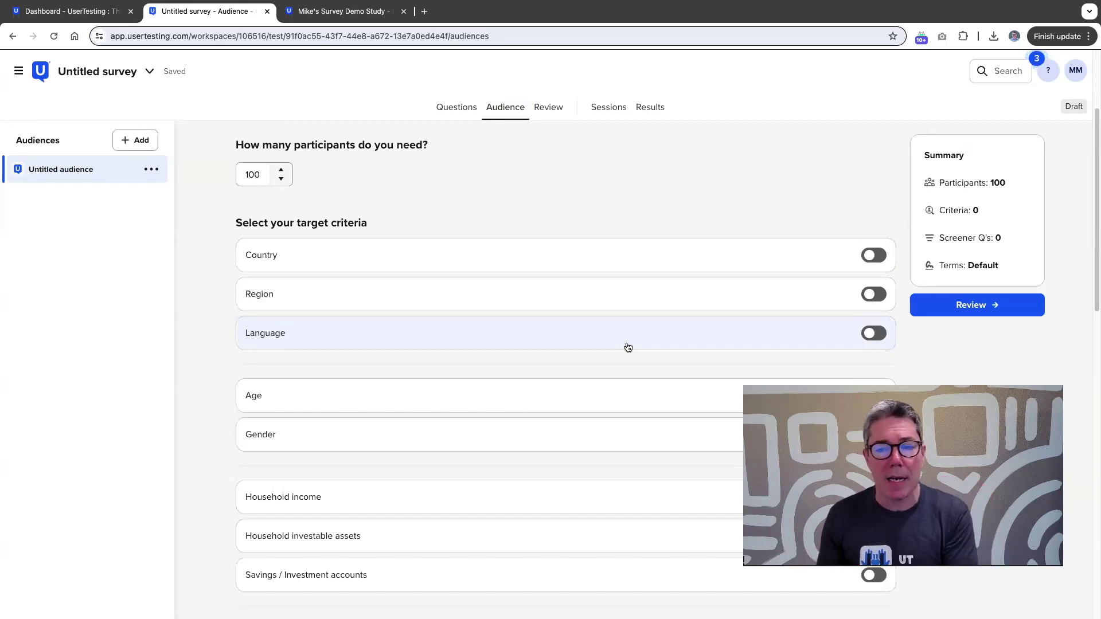
{"action": "left_click", "coordinate": [866, 255]}
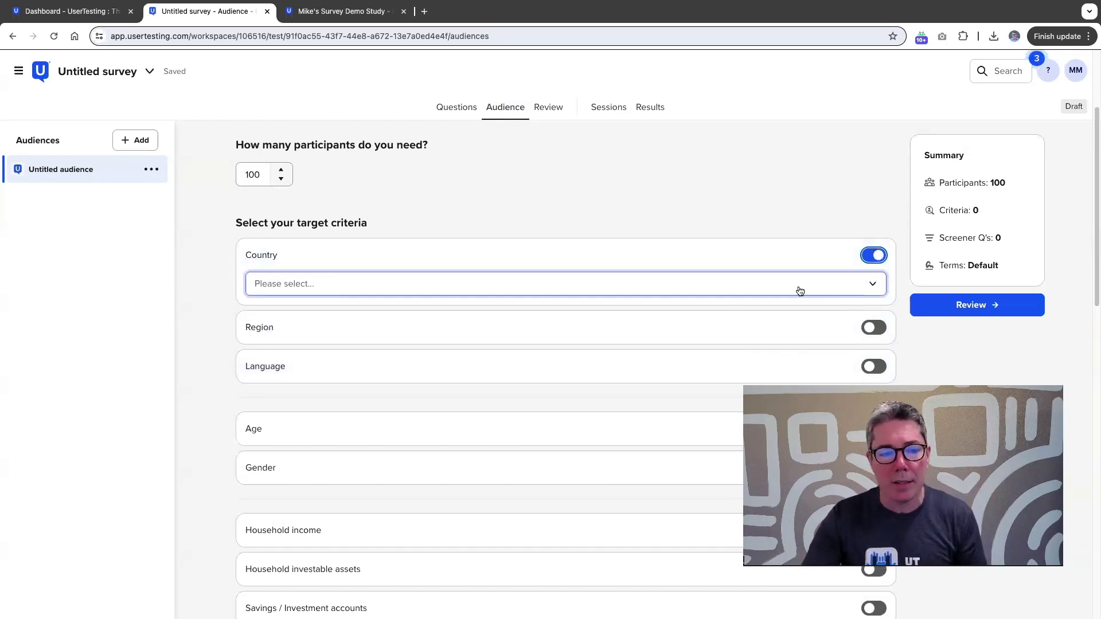
{"action": "left_click", "coordinate": [518, 294]}
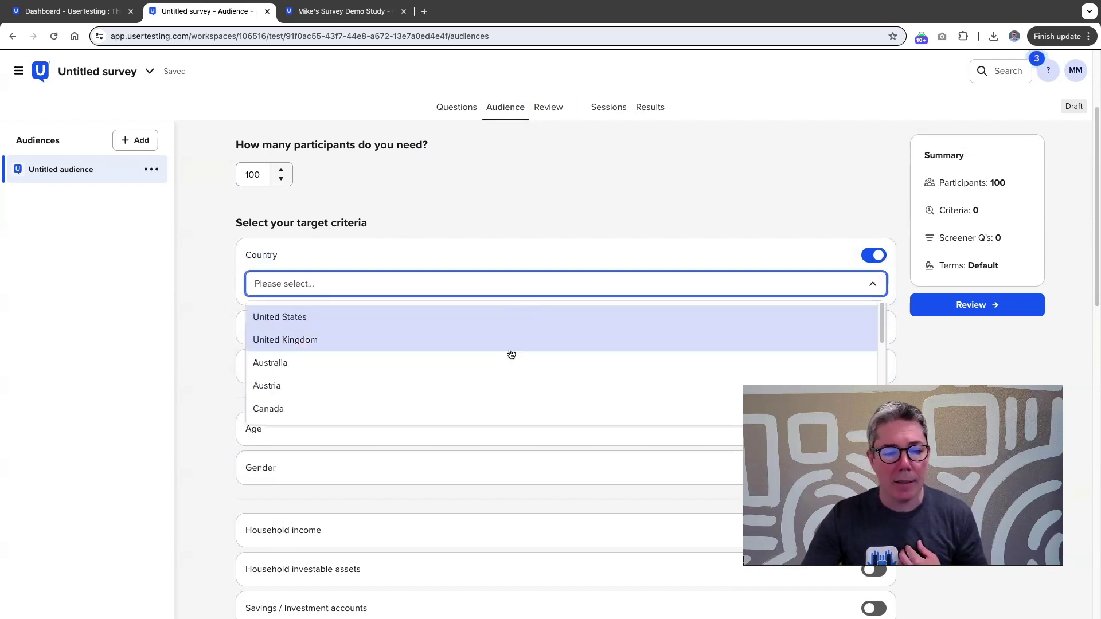
{"action": "scroll", "coordinate": [511, 358], "scroll_direction": "down", "scroll_amount": 2}
{"action": "scroll", "coordinate": [400, 321], "scroll_direction": "up", "scroll_amount": 2}
{"action": "left_click", "coordinate": [400, 308]}
{"action": "scroll", "coordinate": [401, 308], "scroll_direction": "down", "scroll_amount": 1}
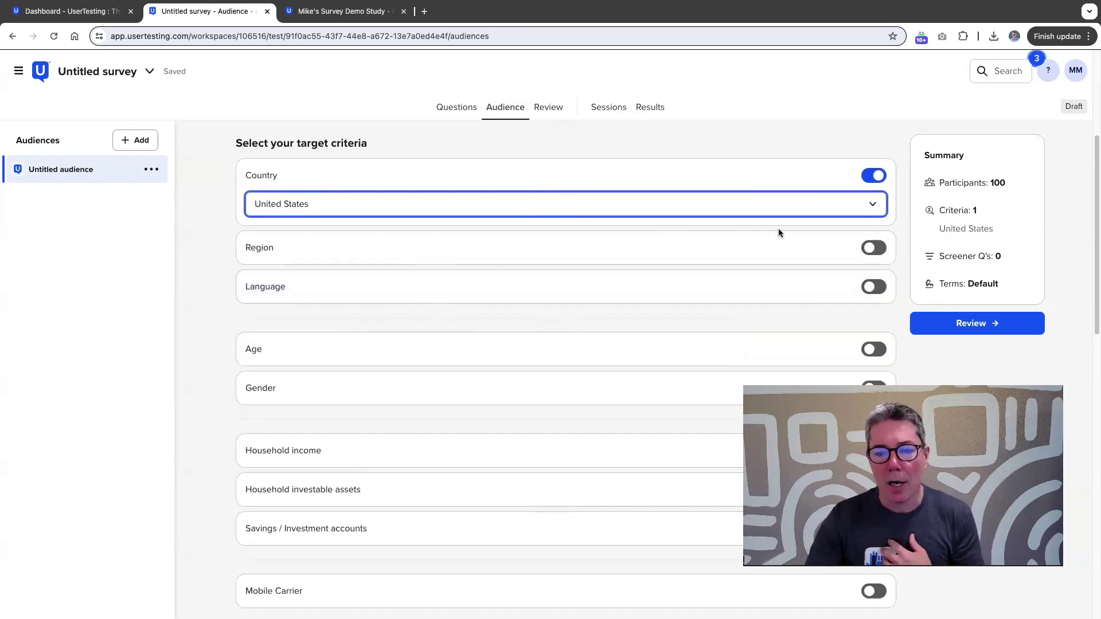
{"action": "left_click", "coordinate": [873, 248]}
{"action": "left_click", "coordinate": [356, 284]}
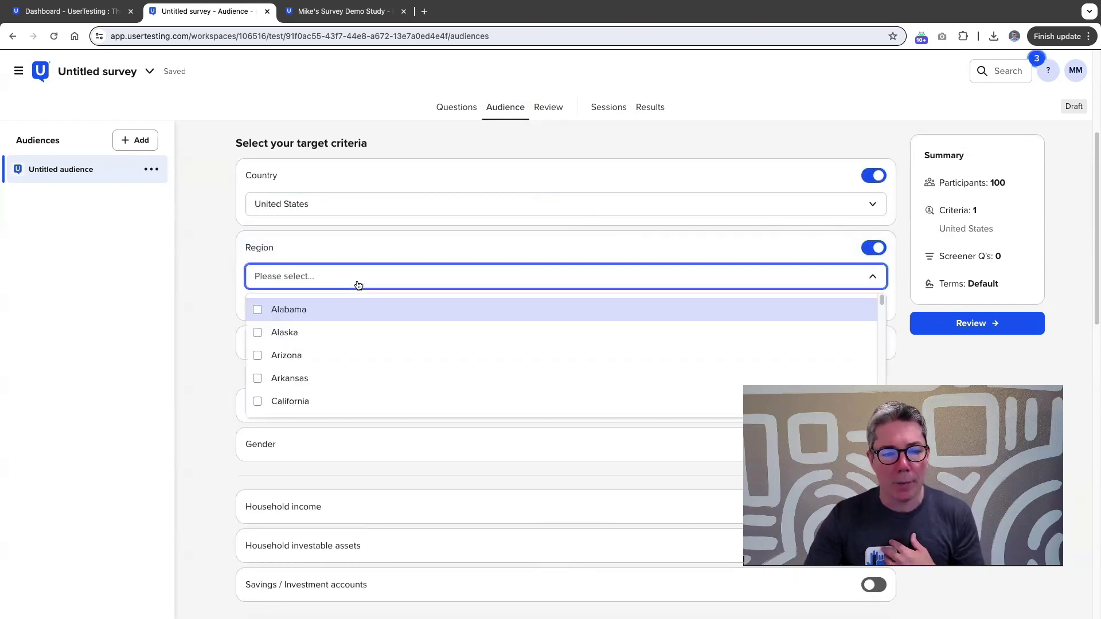
{"action": "scroll", "coordinate": [331, 353], "scroll_direction": "down", "scroll_amount": 1}
{"action": "scroll", "coordinate": [331, 353], "scroll_direction": "down", "scroll_amount": 10}
{"action": "scroll", "coordinate": [332, 356], "scroll_direction": "up", "scroll_amount": 10}
{"action": "left_click", "coordinate": [877, 247]}
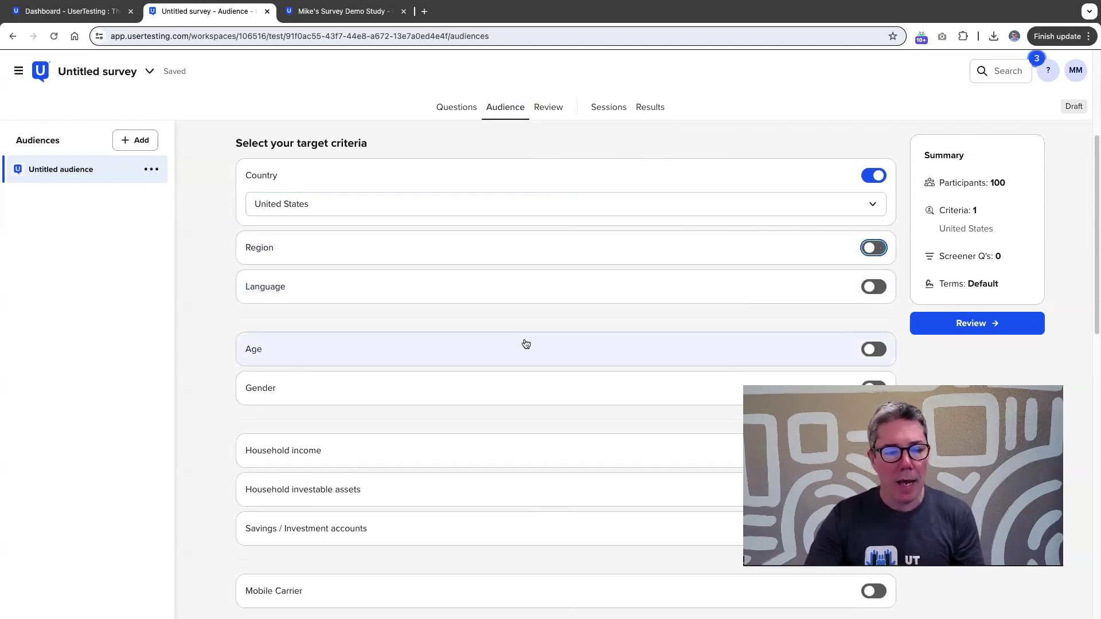
{"action": "scroll", "coordinate": [524, 339], "scroll_direction": "down", "scroll_amount": 2}
{"action": "left_click", "coordinate": [874, 212]}
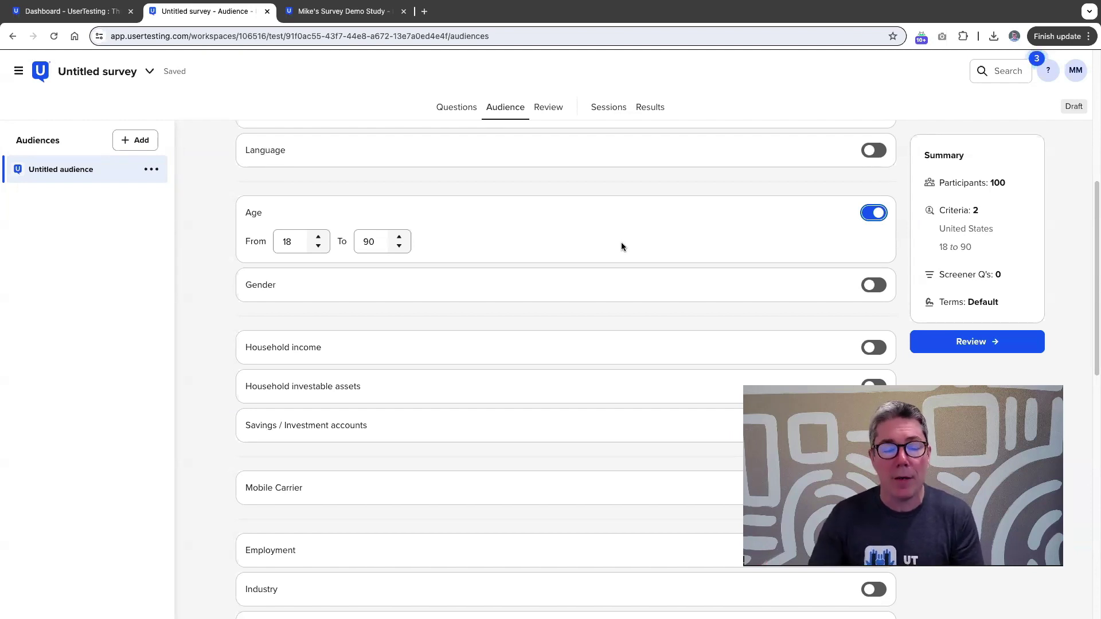
{"action": "left_click", "coordinate": [364, 244]}
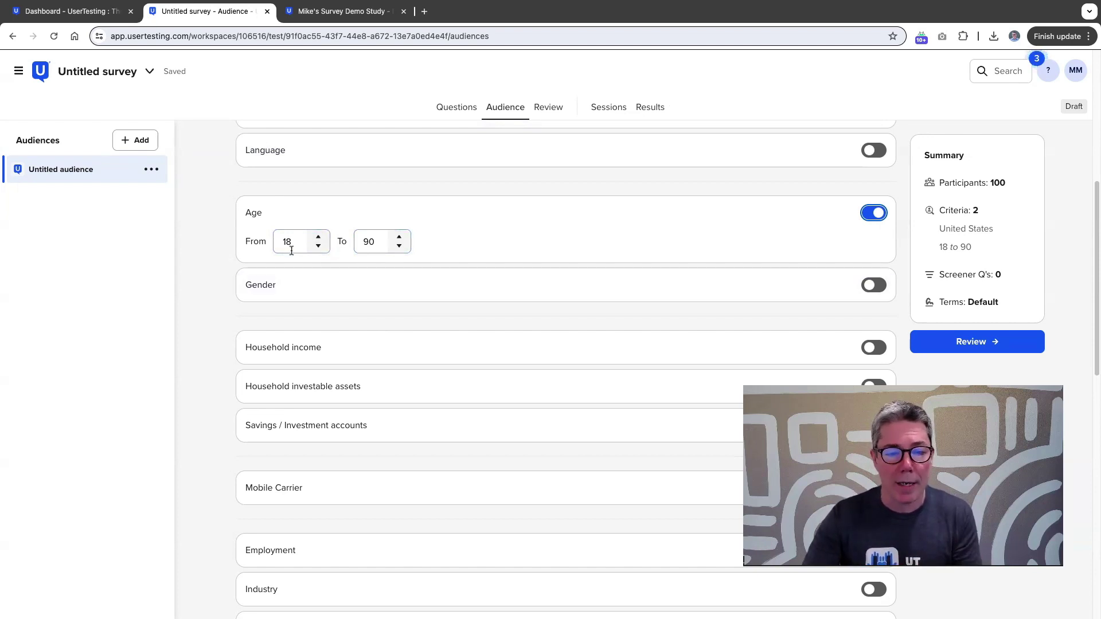
{"action": "left_click", "coordinate": [384, 232]}
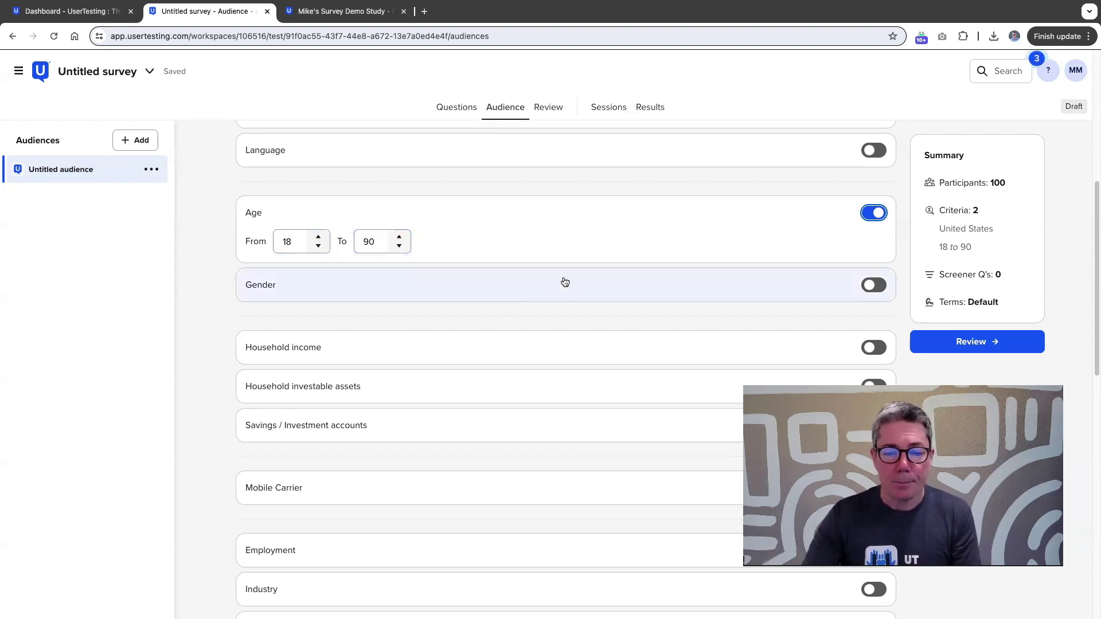
{"action": "scroll", "coordinate": [553, 312], "scroll_direction": "down", "scroll_amount": 3}
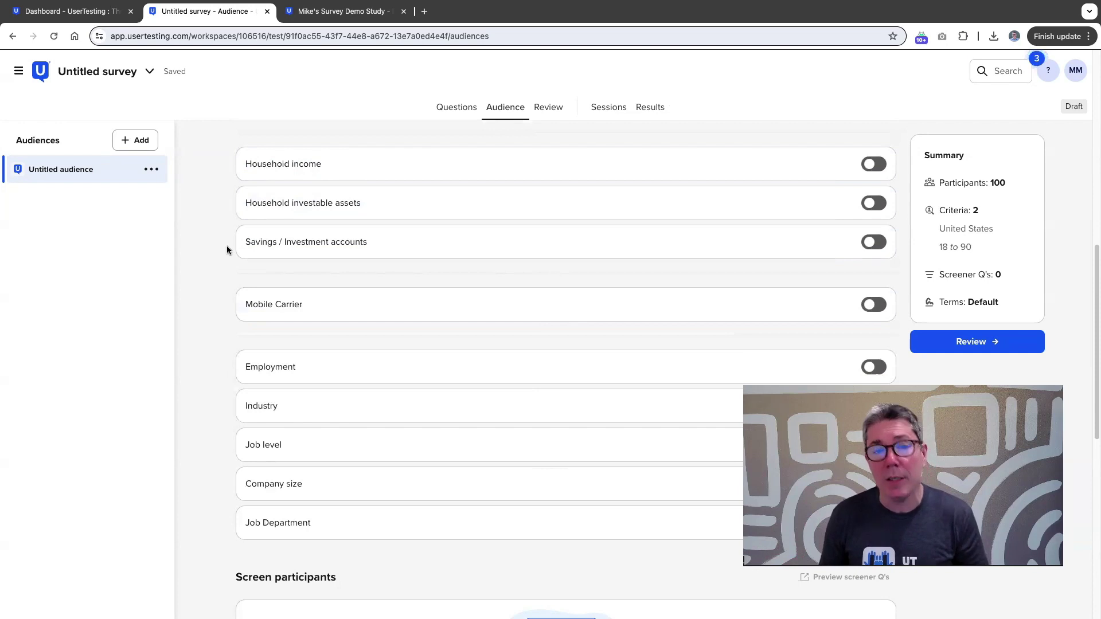
{"action": "scroll", "coordinate": [160, 276], "scroll_direction": "down", "scroll_amount": 2}
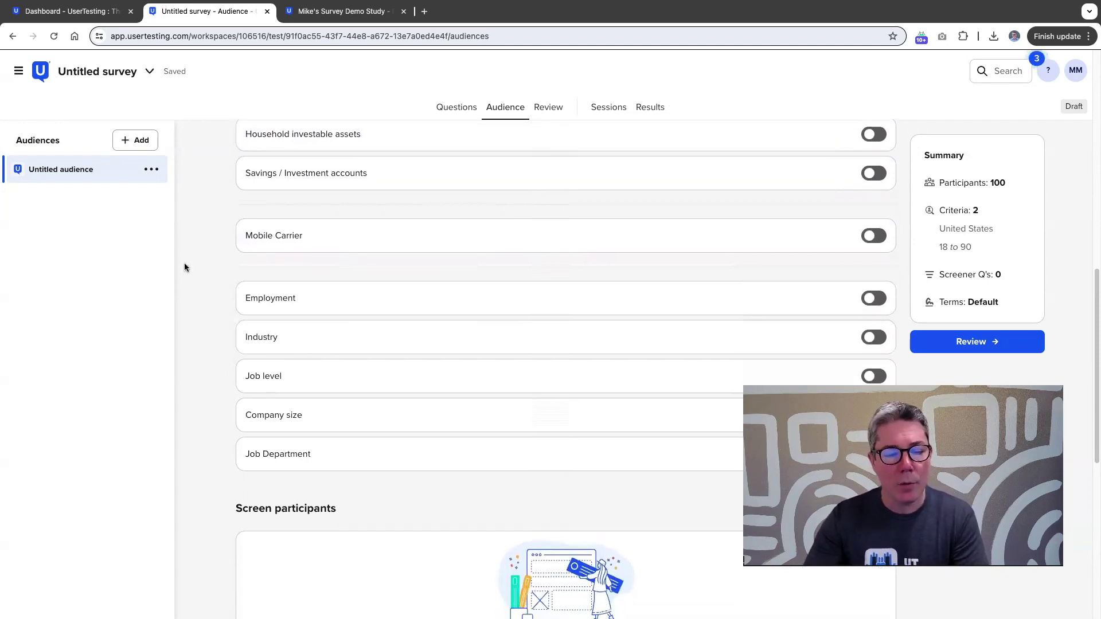
{"action": "scroll", "coordinate": [238, 299], "scroll_direction": "down", "scroll_amount": 5}
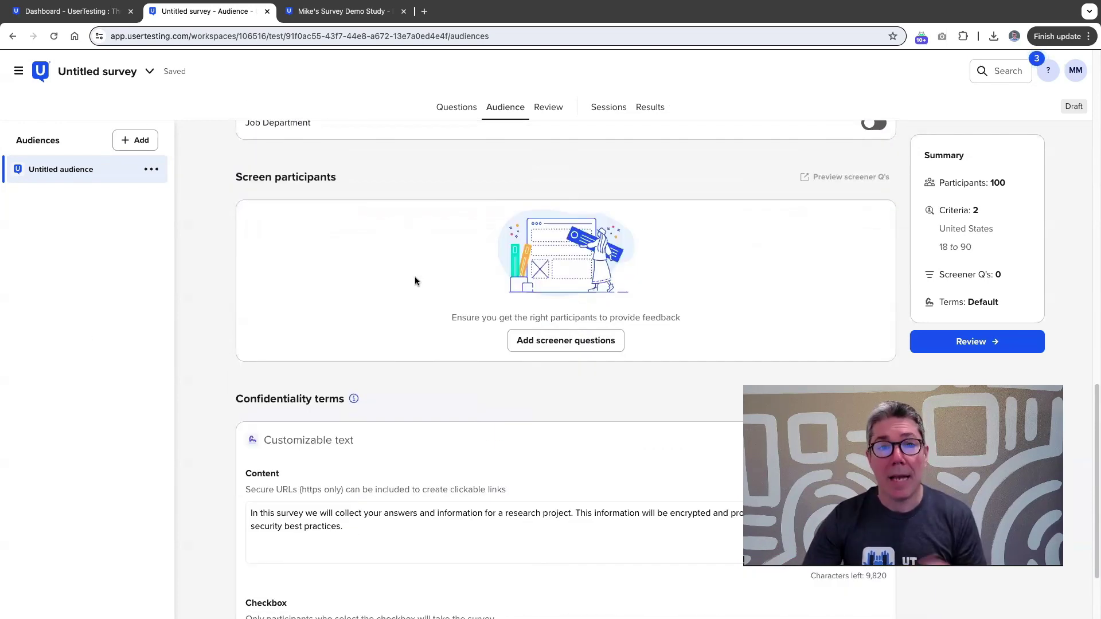
Step: Add a screener question to the audience and focus its question text
{"action": "left_click", "coordinate": [545, 343]}
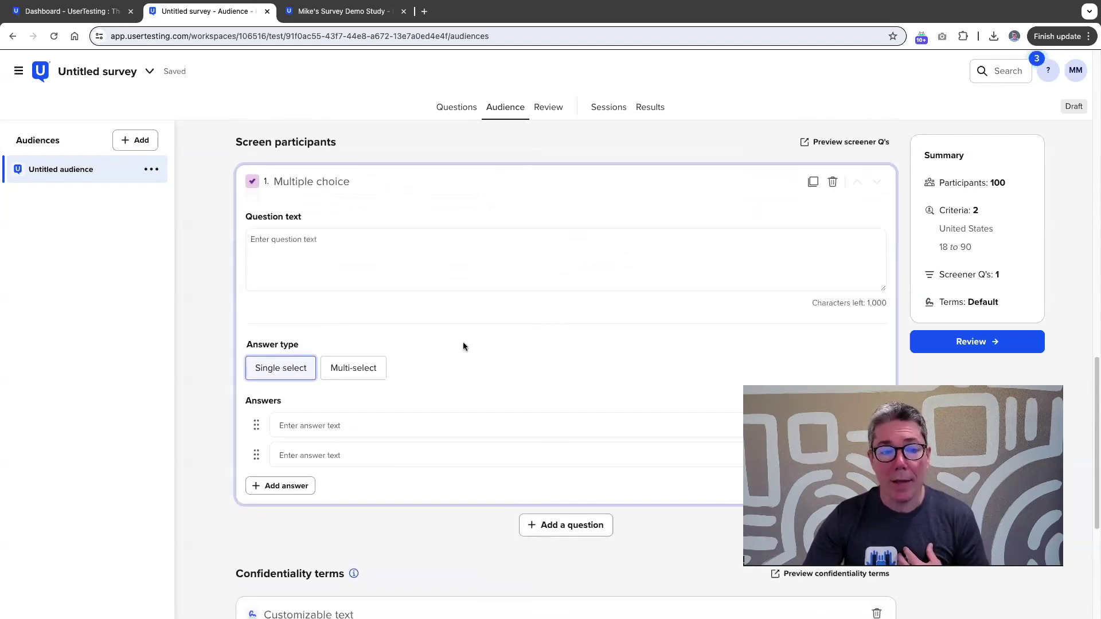
{"action": "scroll", "coordinate": [464, 344], "scroll_direction": "down", "scroll_amount": 1}
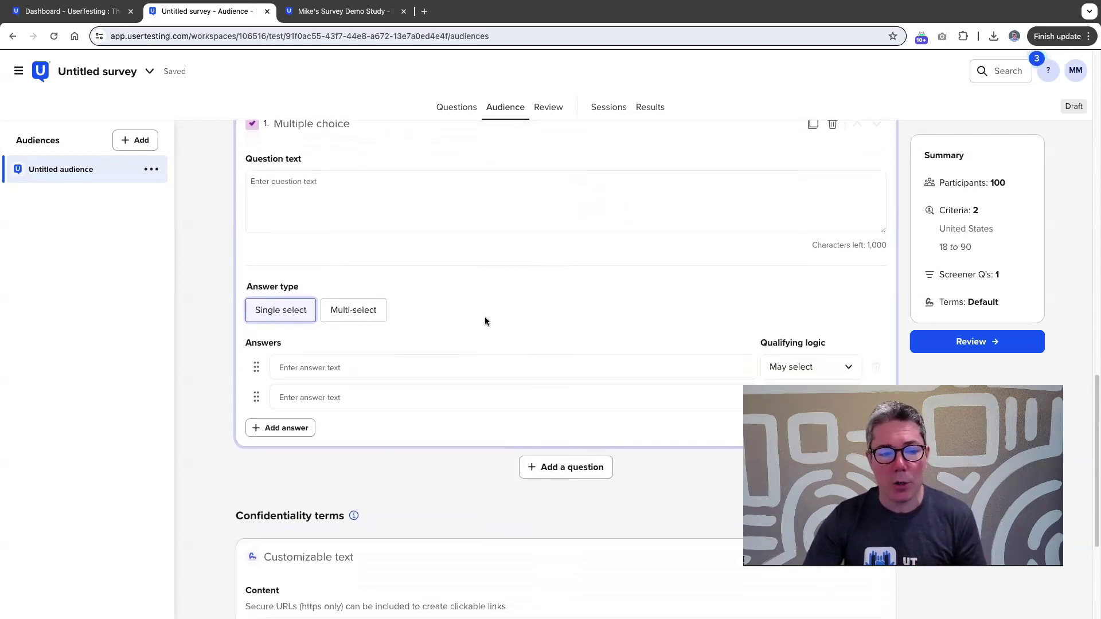
{"action": "left_click", "coordinate": [300, 212]}
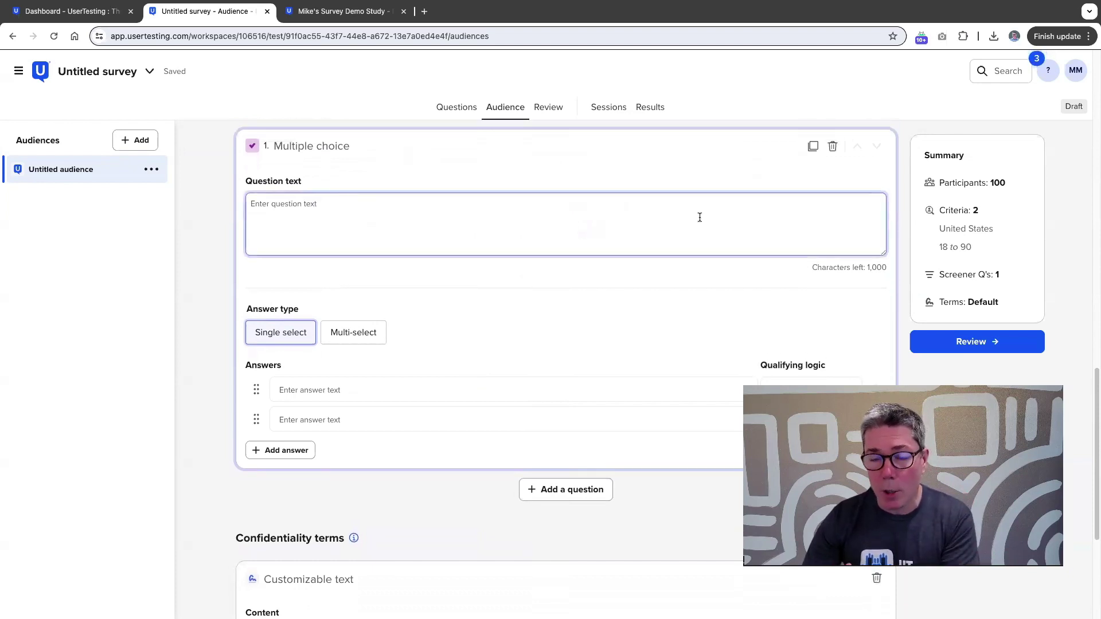
{"action": "scroll", "coordinate": [371, 380], "scroll_direction": "down", "scroll_amount": 3}
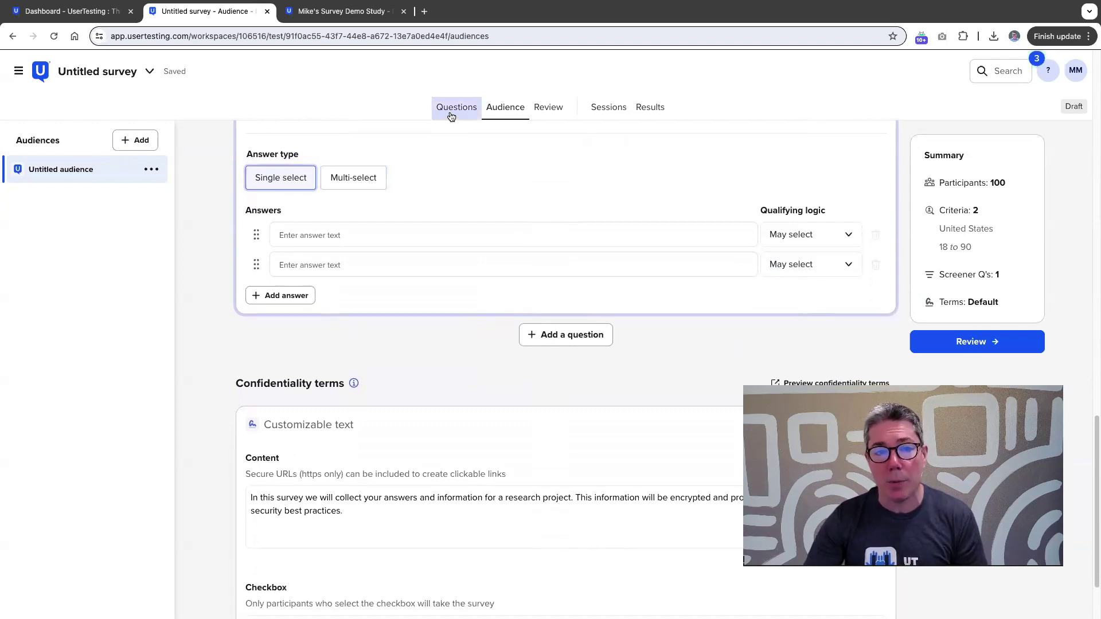
Step: Make the screener multi-select with 'At least one of the Required answers' qualifying logic
{"action": "left_click", "coordinate": [789, 241]}
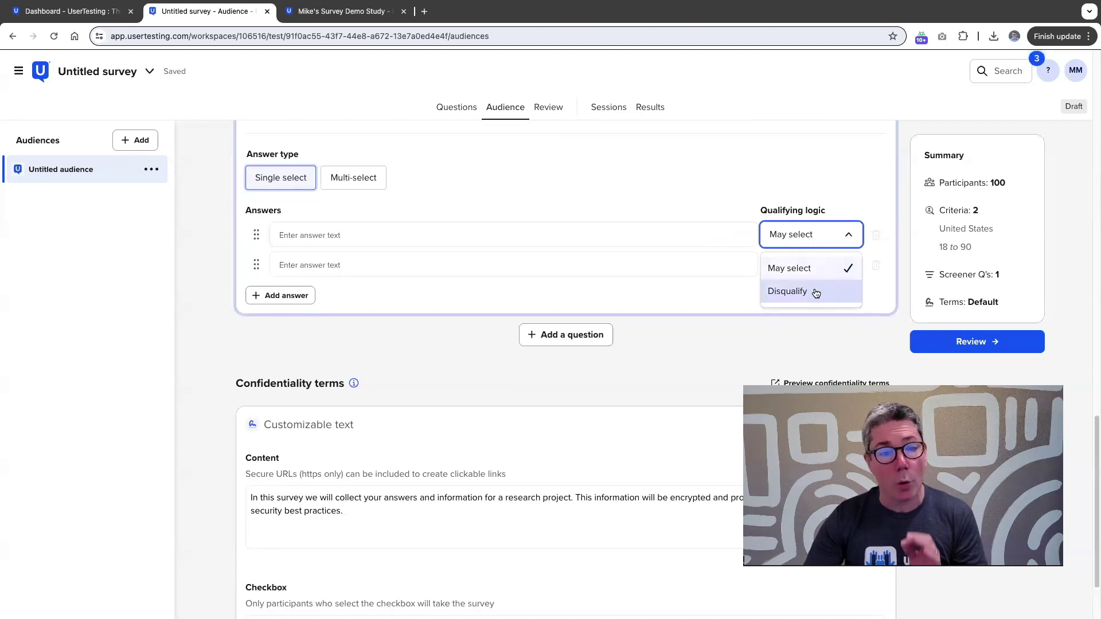
{"action": "left_click", "coordinate": [365, 180]}
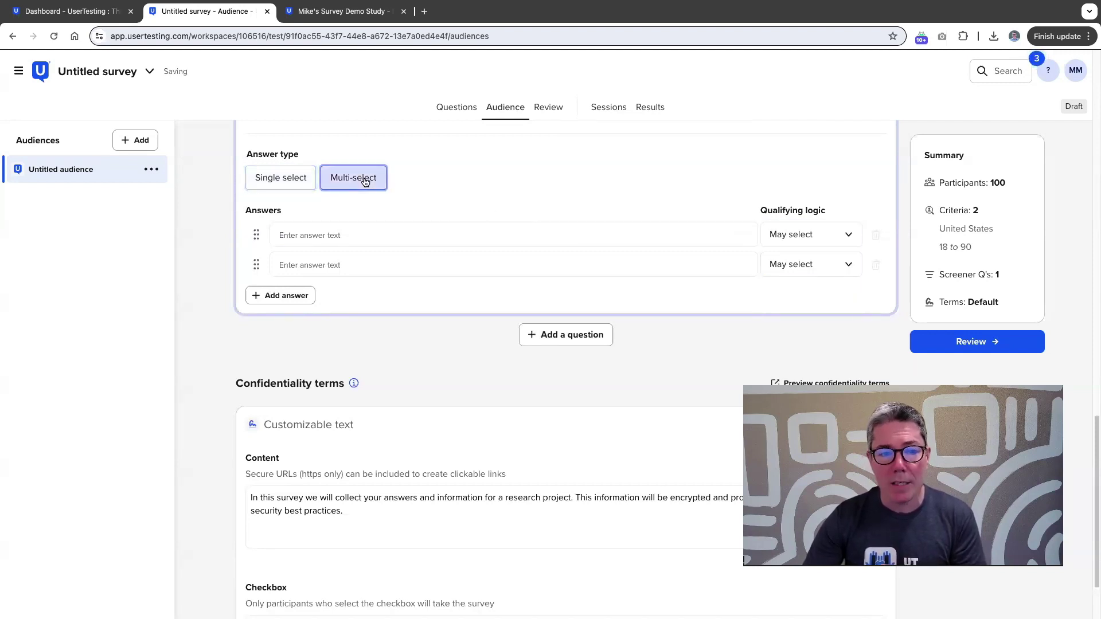
{"action": "left_click", "coordinate": [800, 241]}
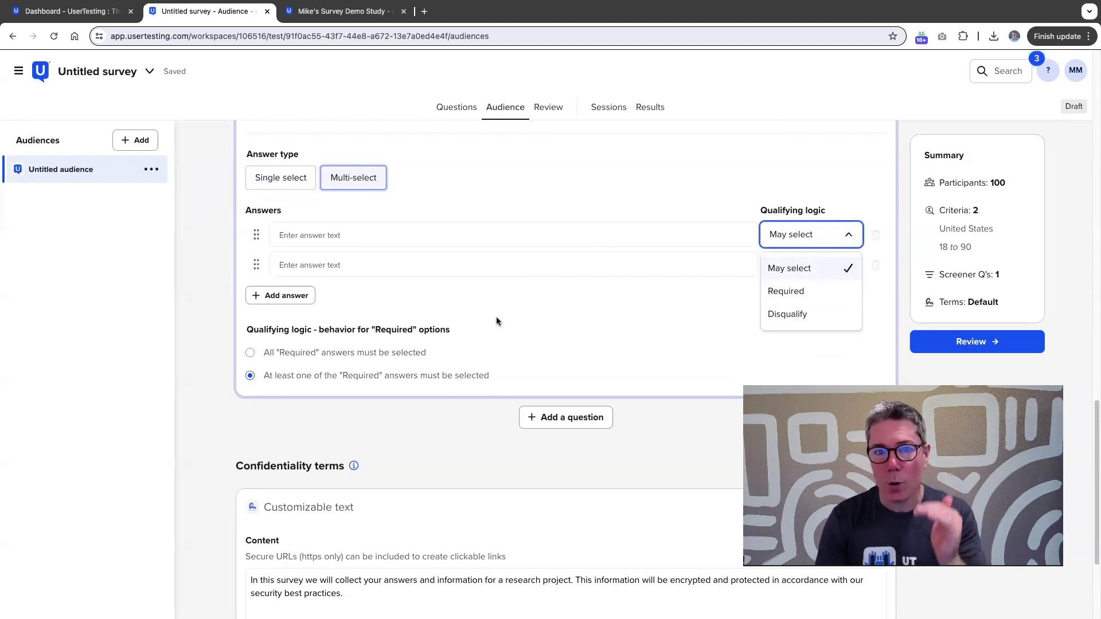
{"action": "left_click", "coordinate": [249, 354]}
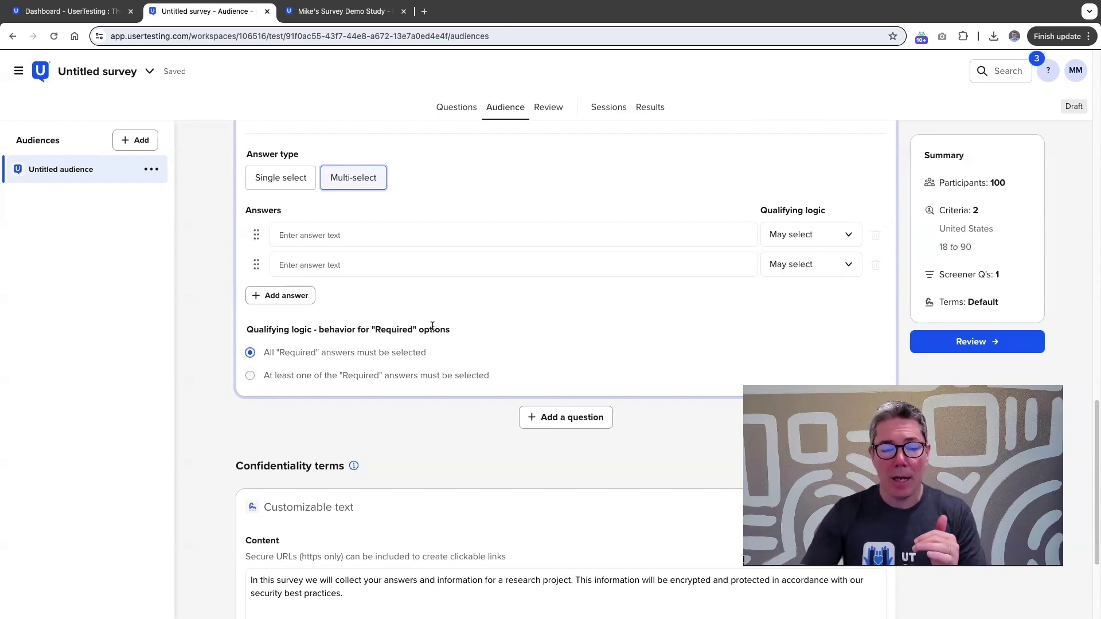
{"action": "left_click", "coordinate": [315, 378]}
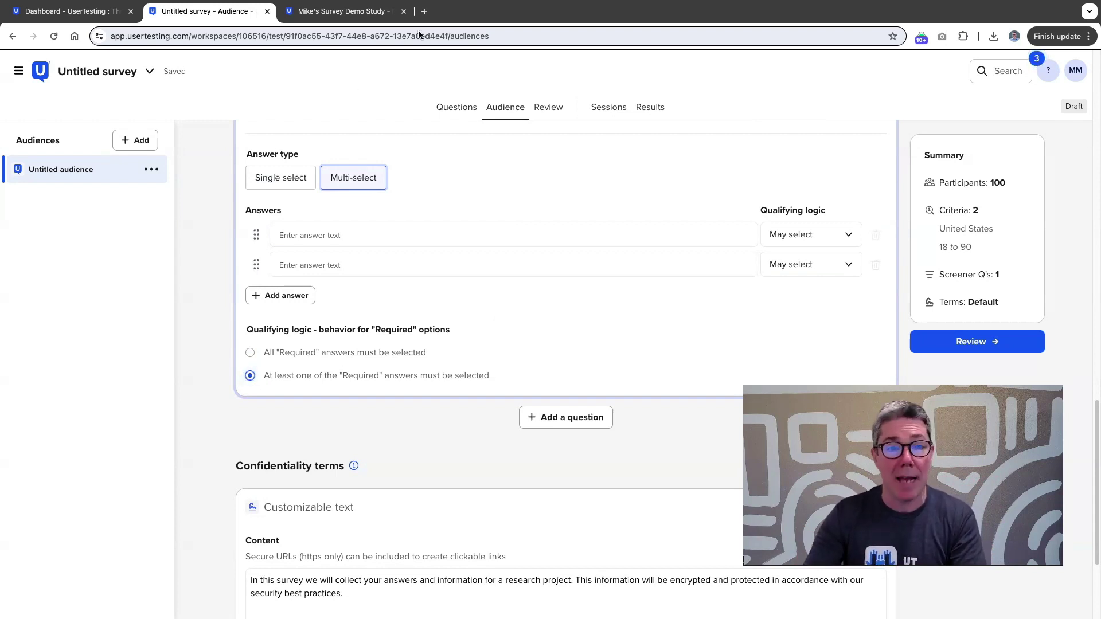
{"action": "left_click", "coordinate": [428, 261]}
{"action": "scroll", "coordinate": [449, 254], "scroll_direction": "down", "scroll_amount": 1}
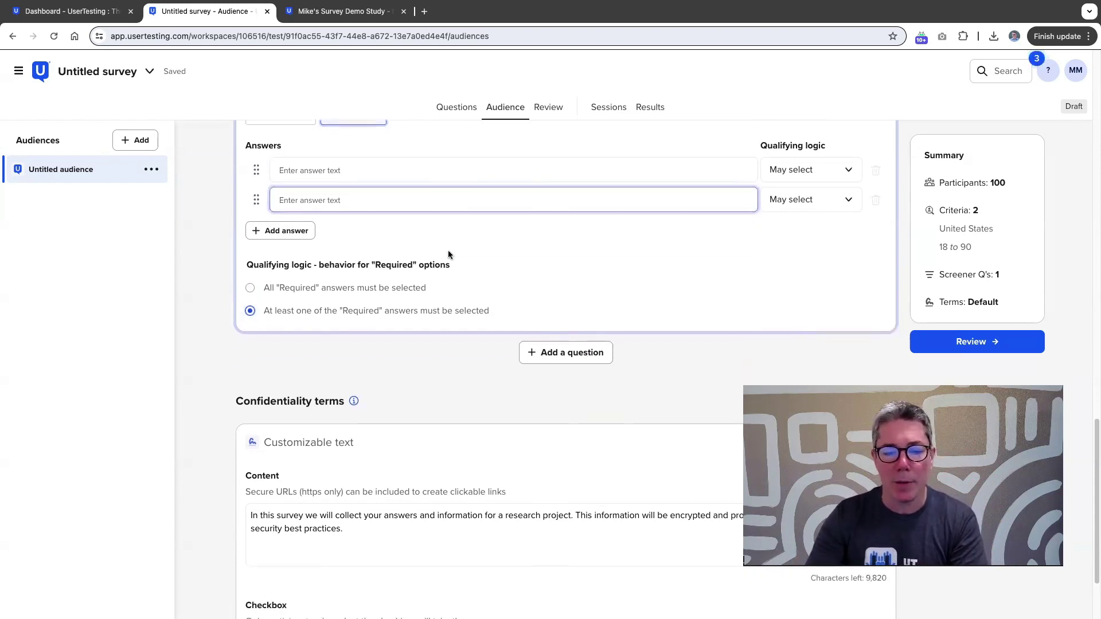
Step: Review the confidentiality terms content and consent checkbox wording, keeping the default text
{"action": "scroll", "coordinate": [462, 234], "scroll_direction": "down", "scroll_amount": 2}
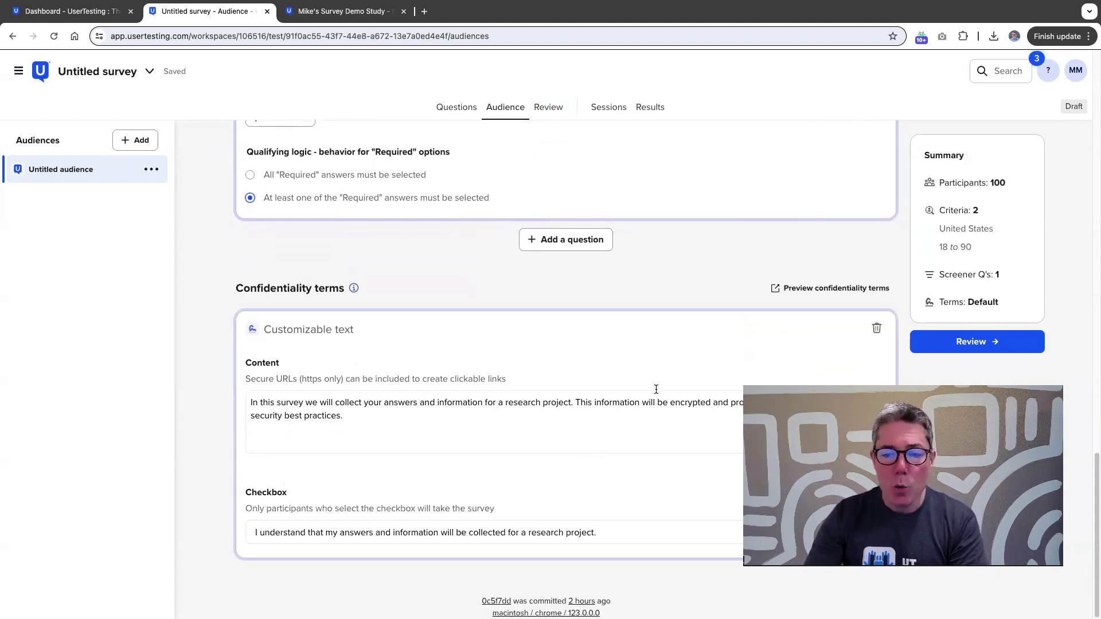
{"action": "left_click", "coordinate": [544, 403]}
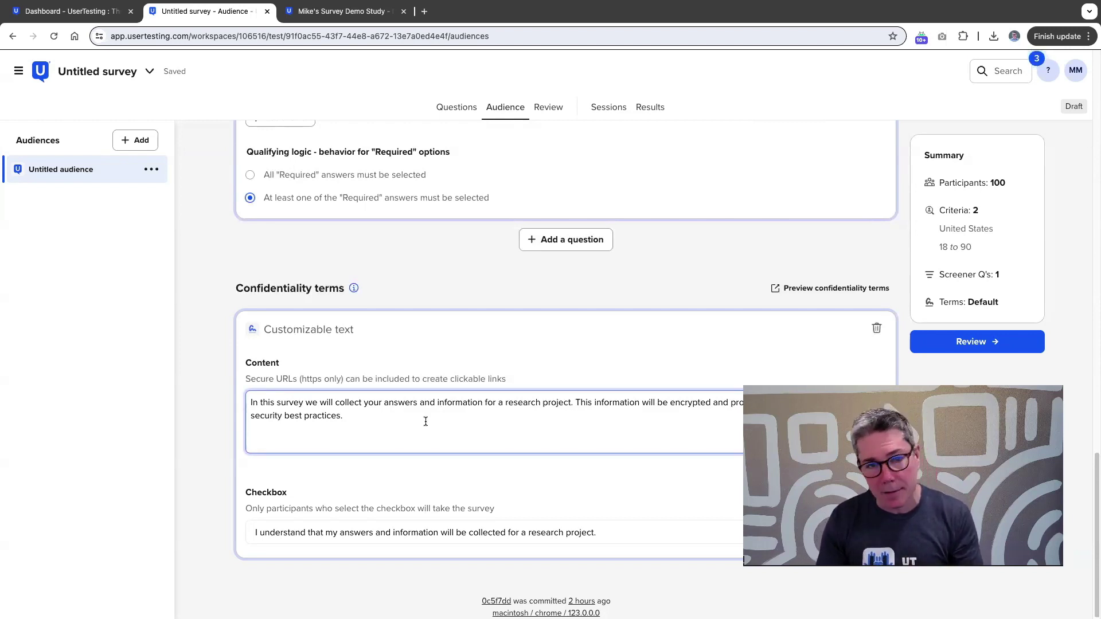
{"action": "left_click", "coordinate": [416, 563]}
{"action": "left_click", "coordinate": [327, 404]}
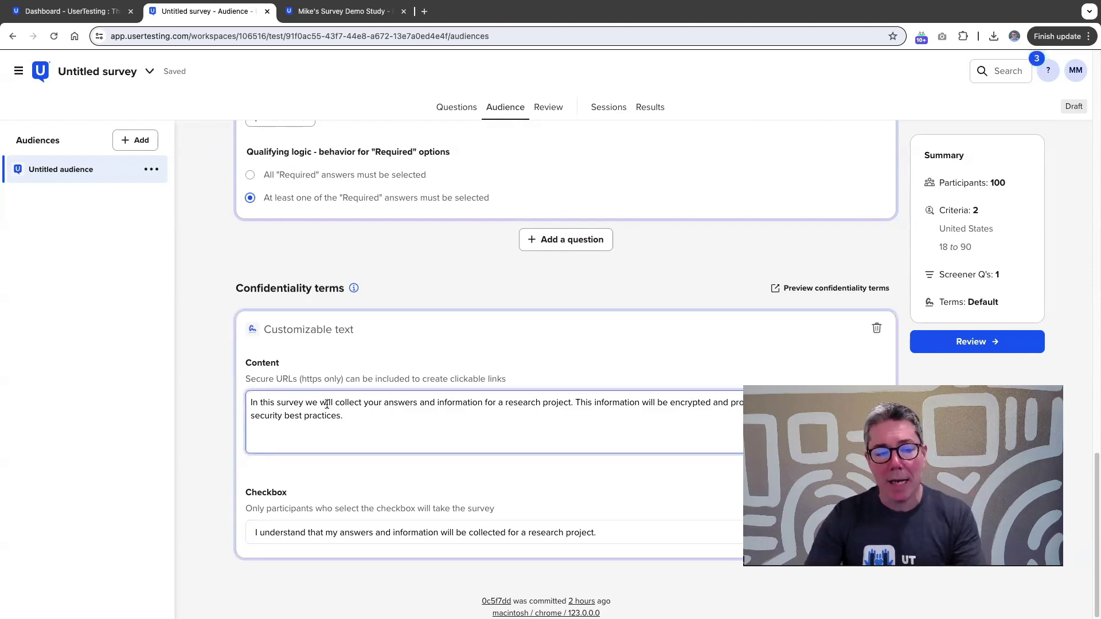
{"action": "left_click", "coordinate": [340, 532]}
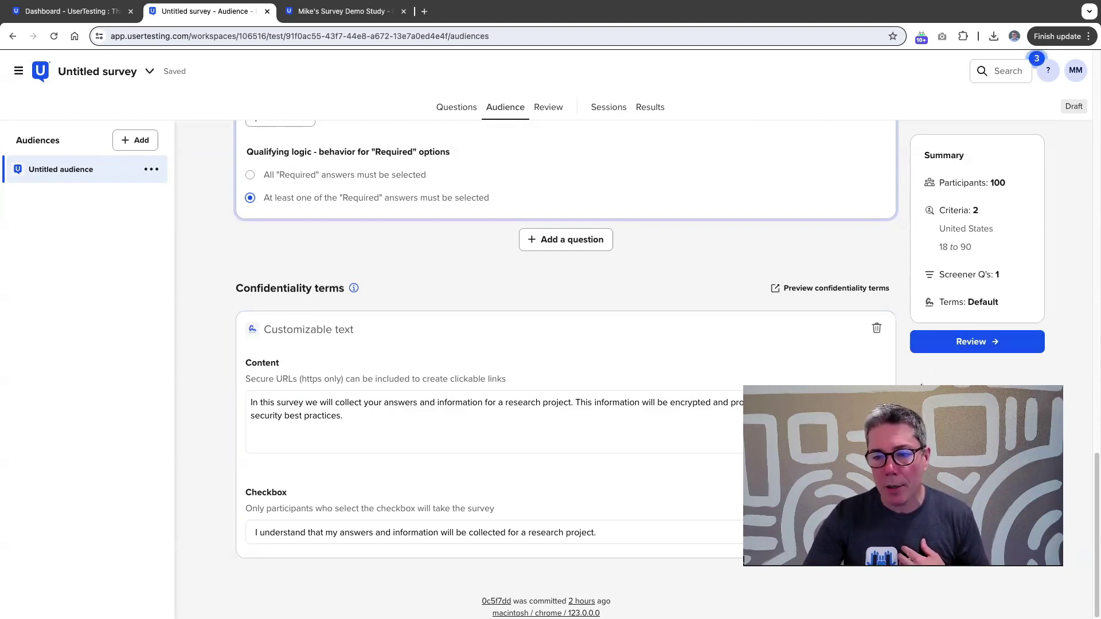
Step: Preview the confidentiality terms as participants see them, then close the preview tab
{"action": "left_click", "coordinate": [838, 291]}
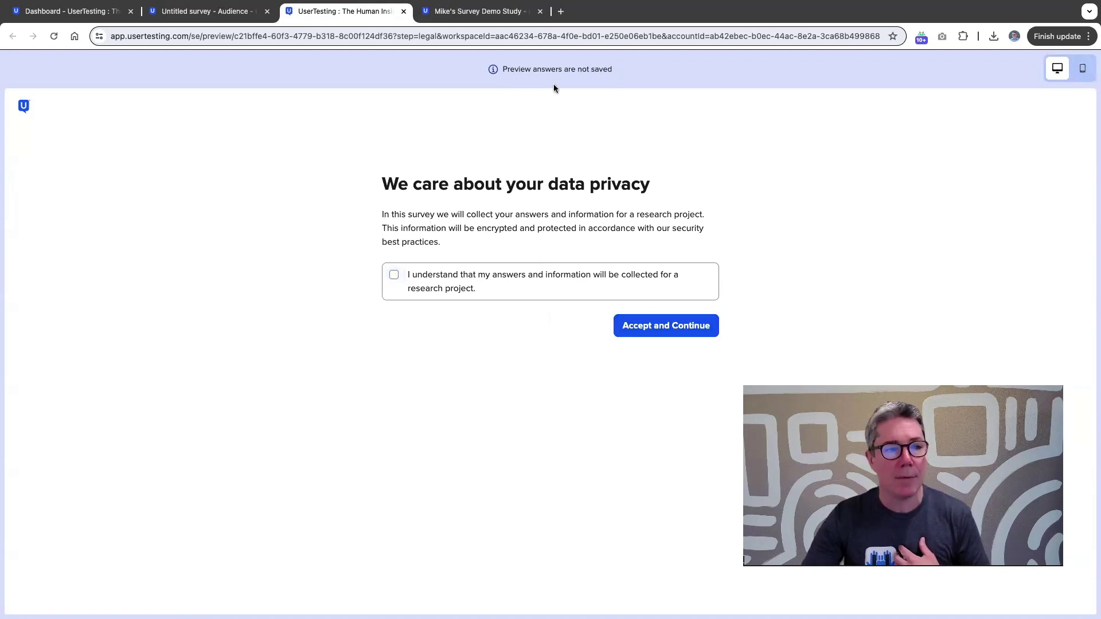
{"action": "key", "text": "super+w"}
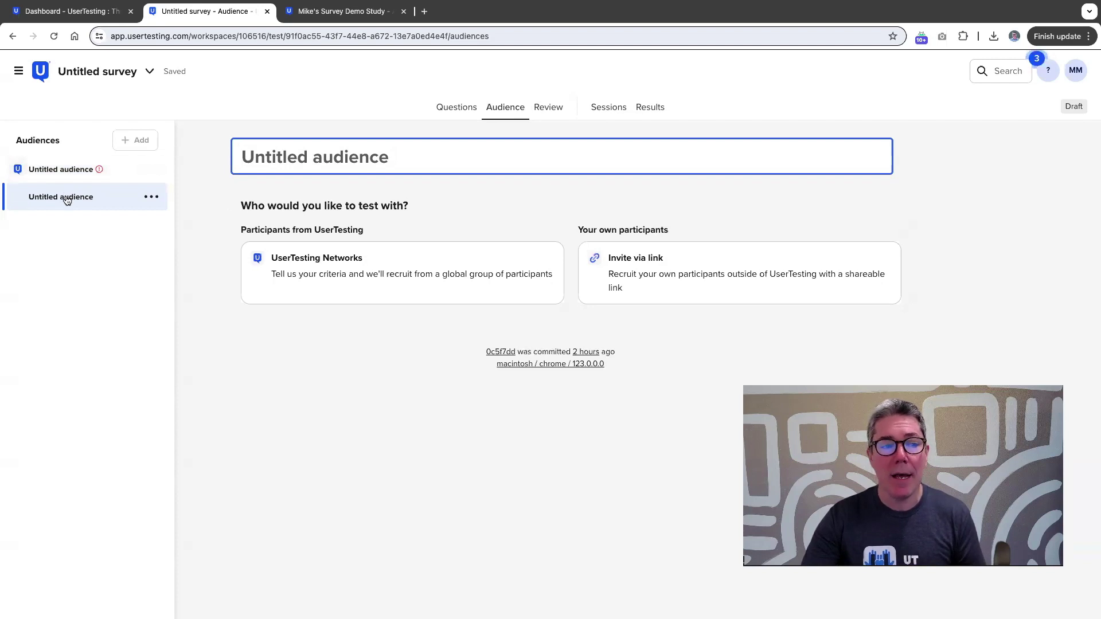
Step: Set the second audience to recruit your own participants through a shareable invite link
{"action": "left_click_drag", "start_coordinate": [663, 281], "coordinate": [668, 285]}
{"action": "left_click", "coordinate": [668, 285]}
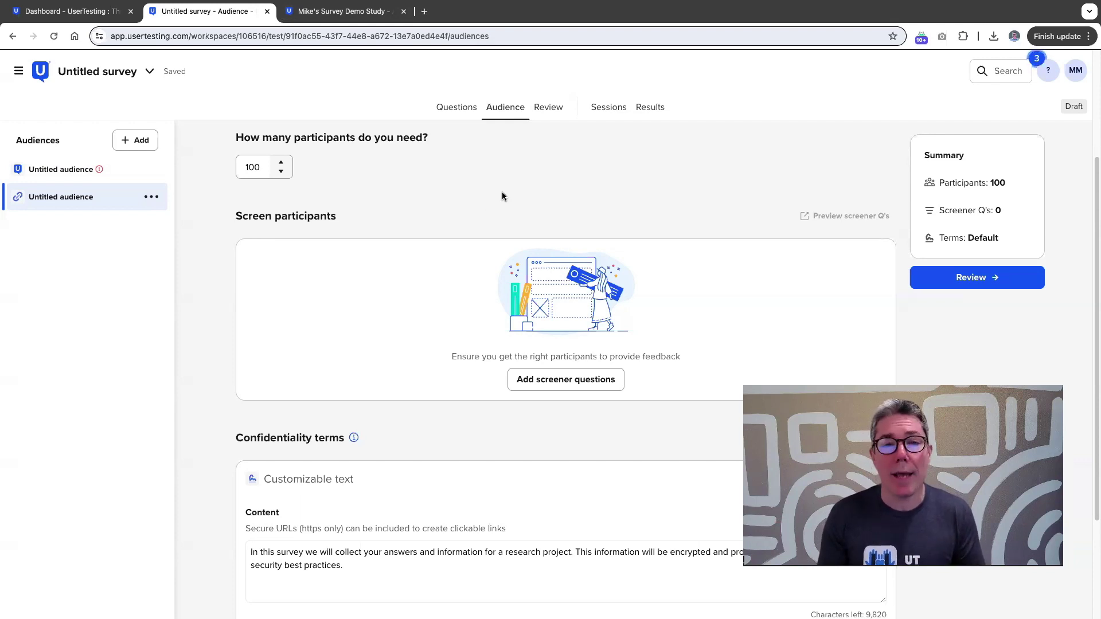
Step: Switch to the demo survey study, scroll its Review page, and open its Results
{"action": "key", "text": "ctrl+Tab"}
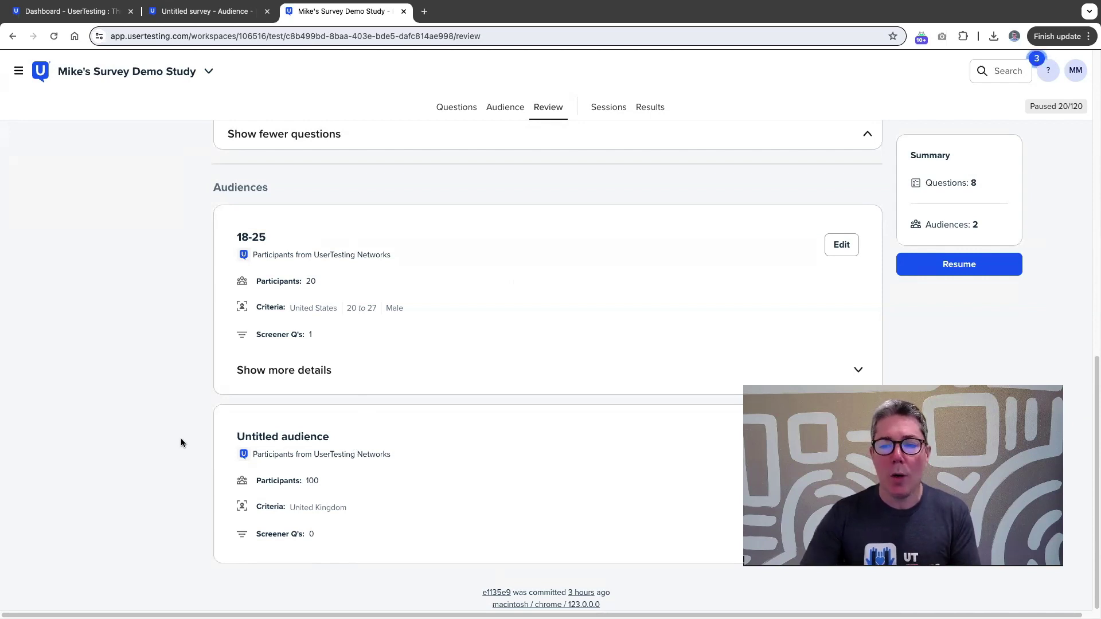
{"action": "scroll", "coordinate": [317, 463], "scroll_direction": "up", "scroll_amount": 10}
{"action": "scroll", "coordinate": [328, 448], "scroll_direction": "up", "scroll_amount": 3}
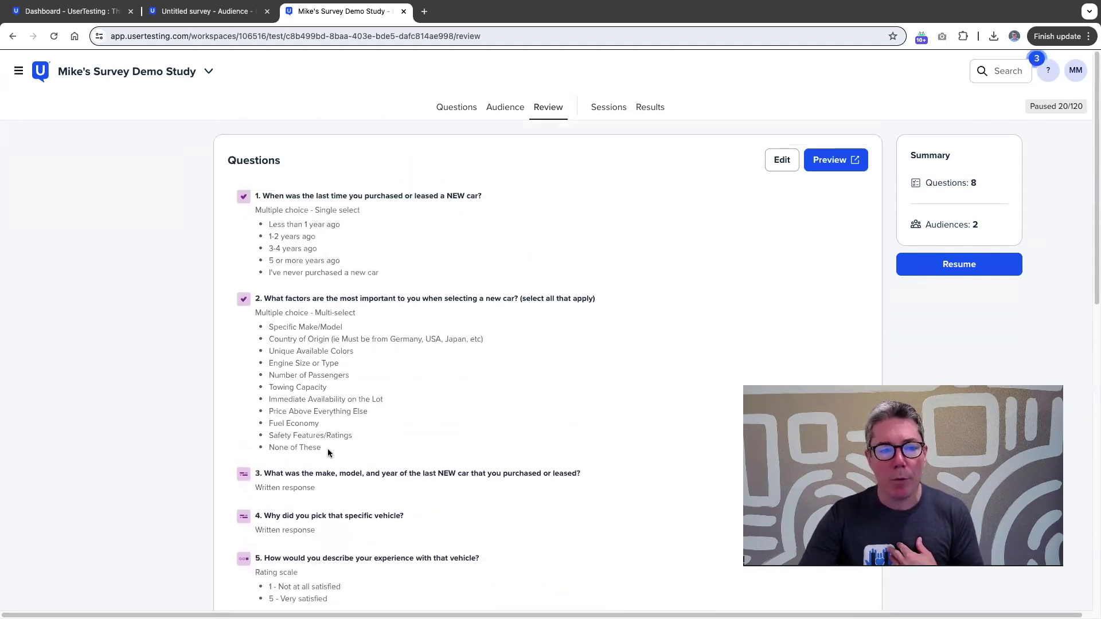
{"action": "scroll", "coordinate": [683, 214], "scroll_direction": "down", "scroll_amount": 3}
{"action": "scroll", "coordinate": [866, 156], "scroll_direction": "up", "scroll_amount": 3}
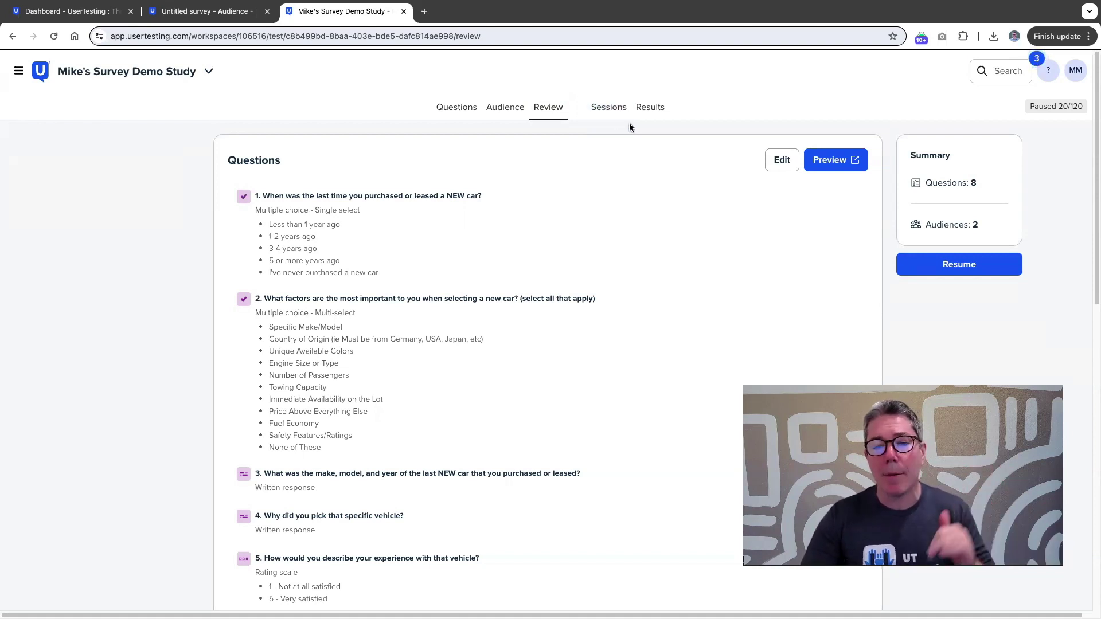
{"action": "left_click", "coordinate": [650, 114]}
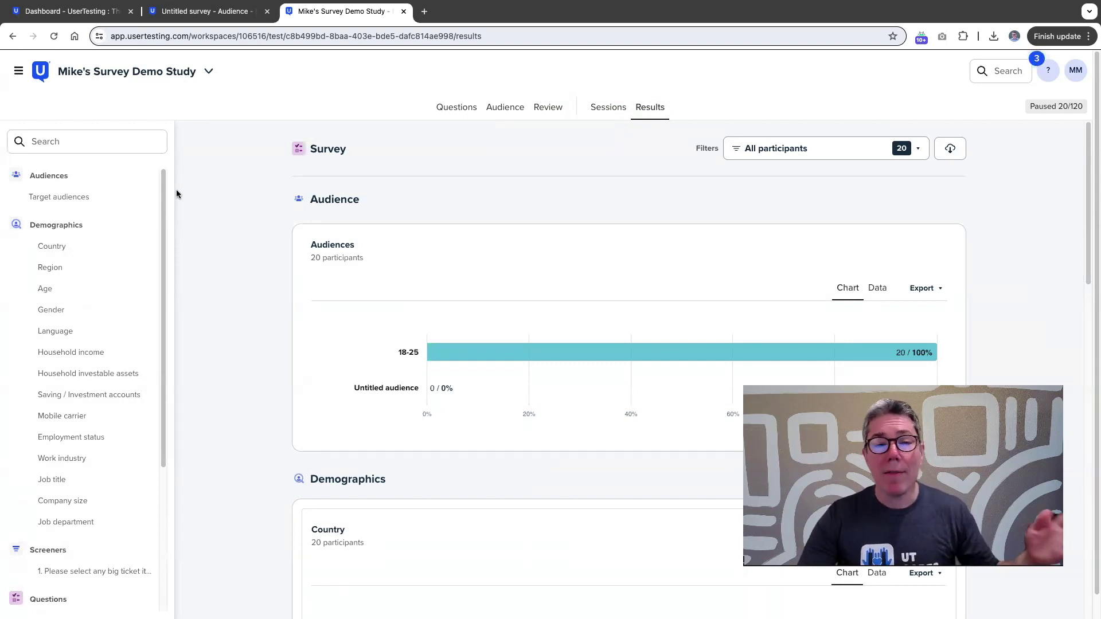
{"action": "mouse_move", "coordinate": [165, 182]}
{"action": "left_mouse_down"}
{"action": "mouse_move", "coordinate": [163, 314]}
{"action": "mouse_move", "coordinate": [152, 177]}
{"action": "left_mouse_up"}
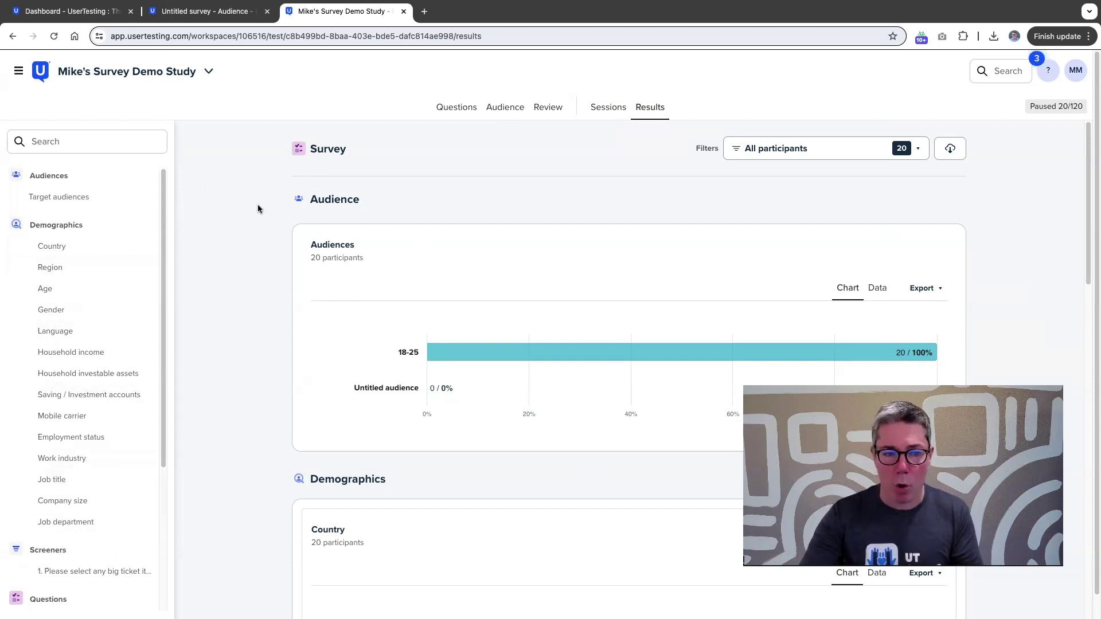
{"action": "scroll", "coordinate": [256, 209], "scroll_direction": "down", "scroll_amount": 1}
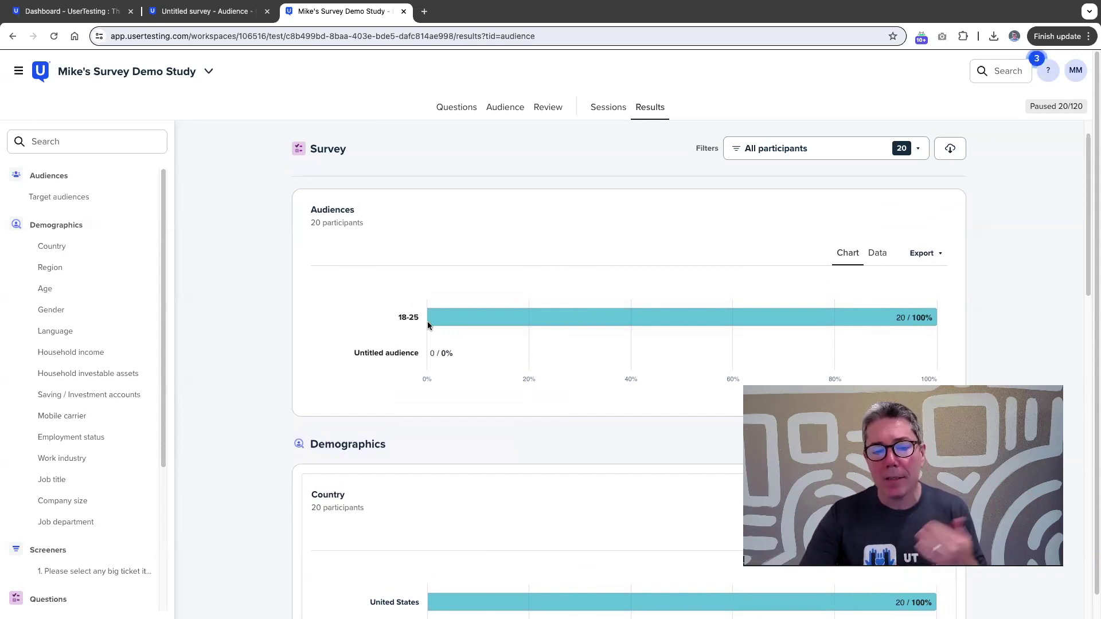
{"action": "scroll", "coordinate": [262, 297], "scroll_direction": "down", "scroll_amount": 10}
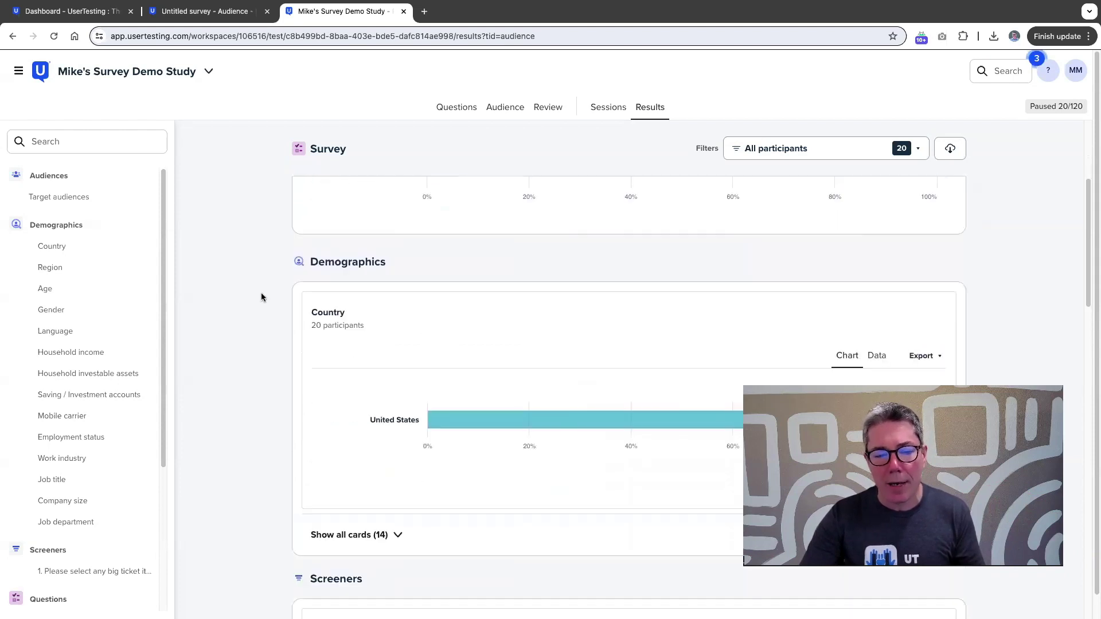
{"action": "scroll", "coordinate": [271, 303], "scroll_direction": "down", "scroll_amount": 8}
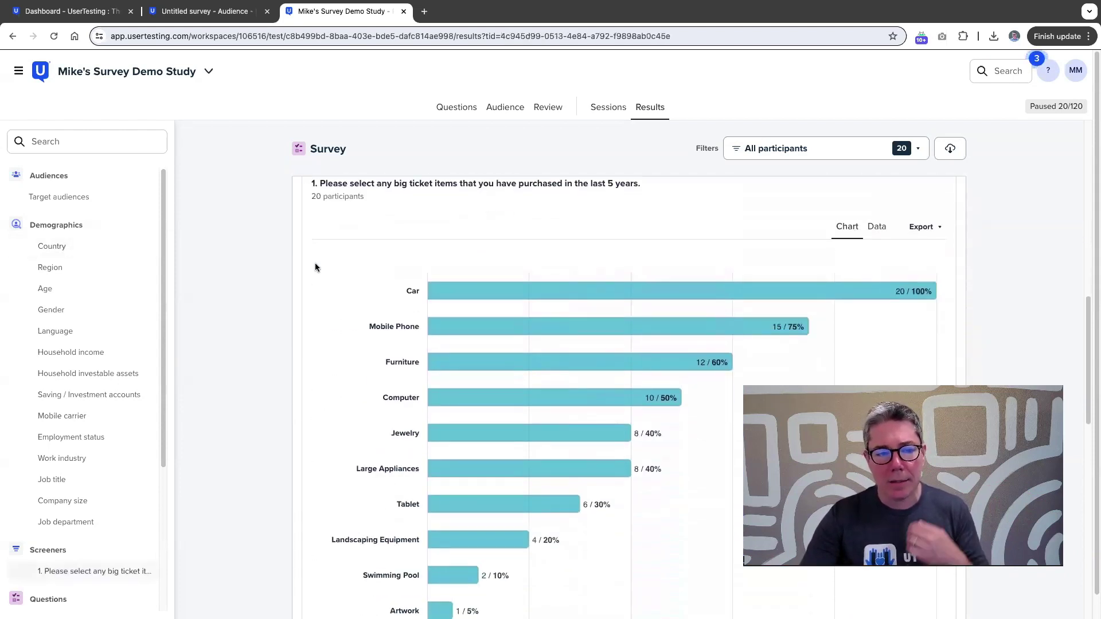
{"action": "scroll", "coordinate": [315, 263], "scroll_direction": "up", "scroll_amount": 1}
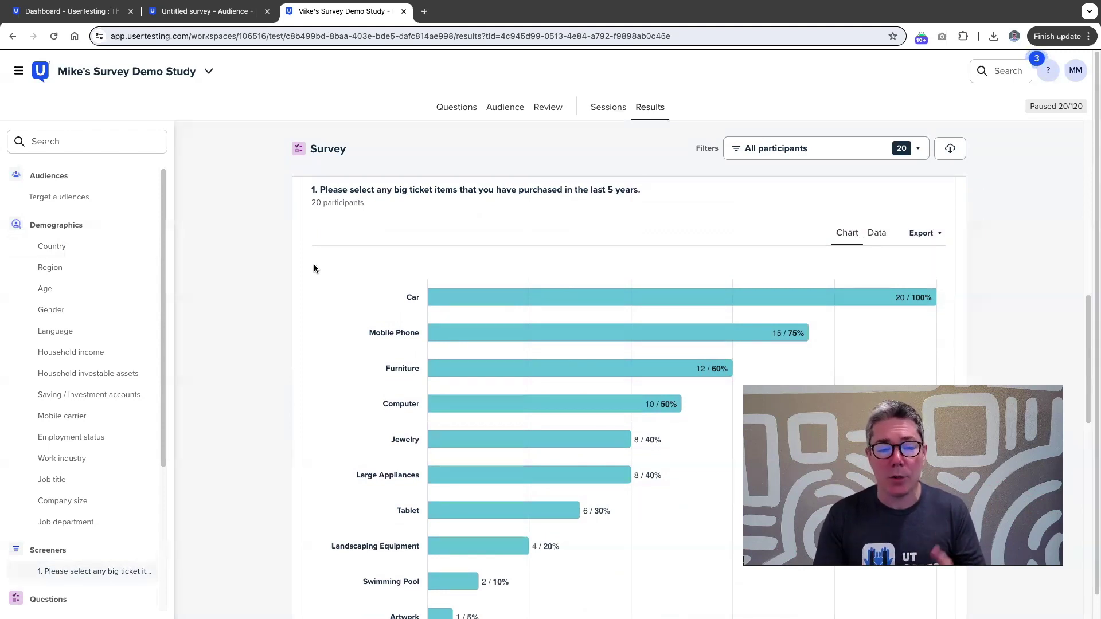
{"action": "scroll", "coordinate": [288, 287], "scroll_direction": "down", "scroll_amount": 2}
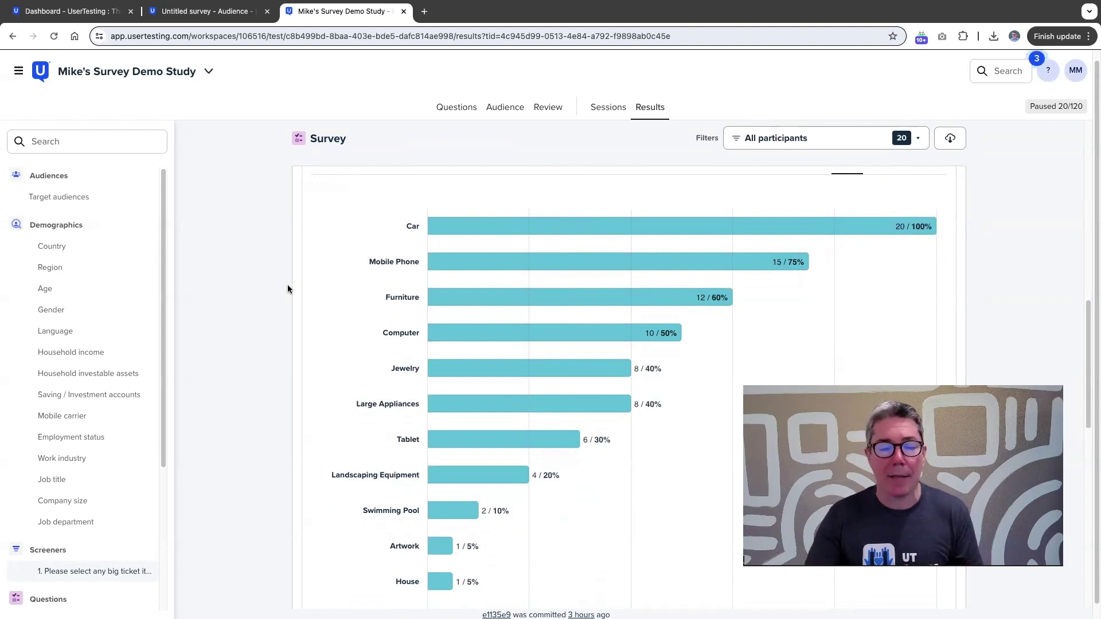
Step: Show the Data view of Question 1's chart on when participants last bought or leased a new car
{"action": "scroll", "coordinate": [297, 279], "scroll_direction": "down", "scroll_amount": 6}
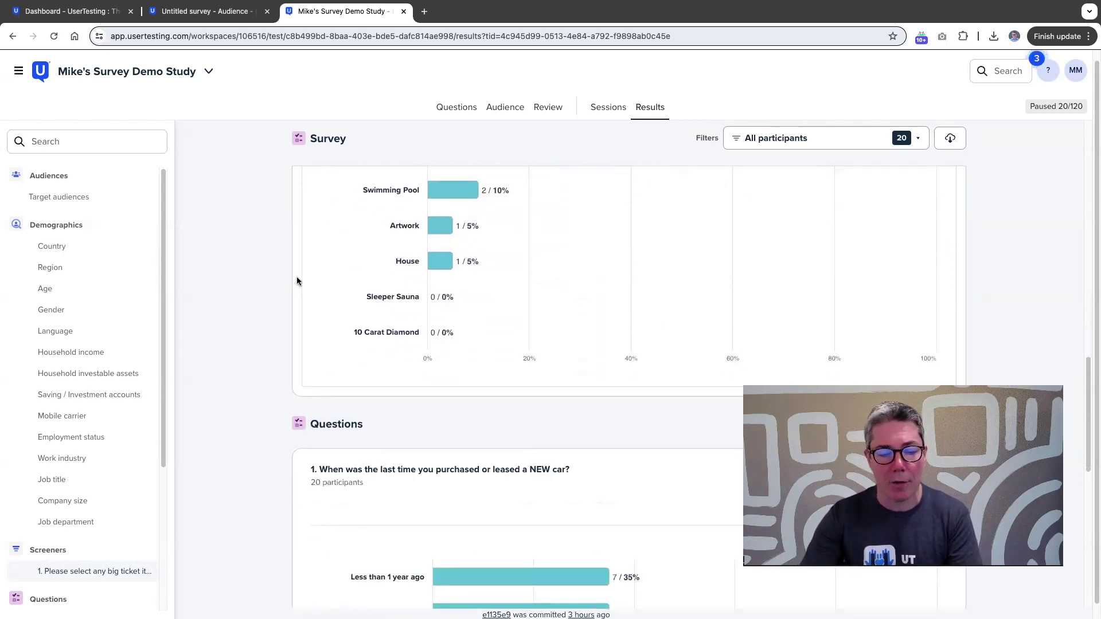
{"action": "scroll", "coordinate": [297, 279], "scroll_direction": "down", "scroll_amount": 4}
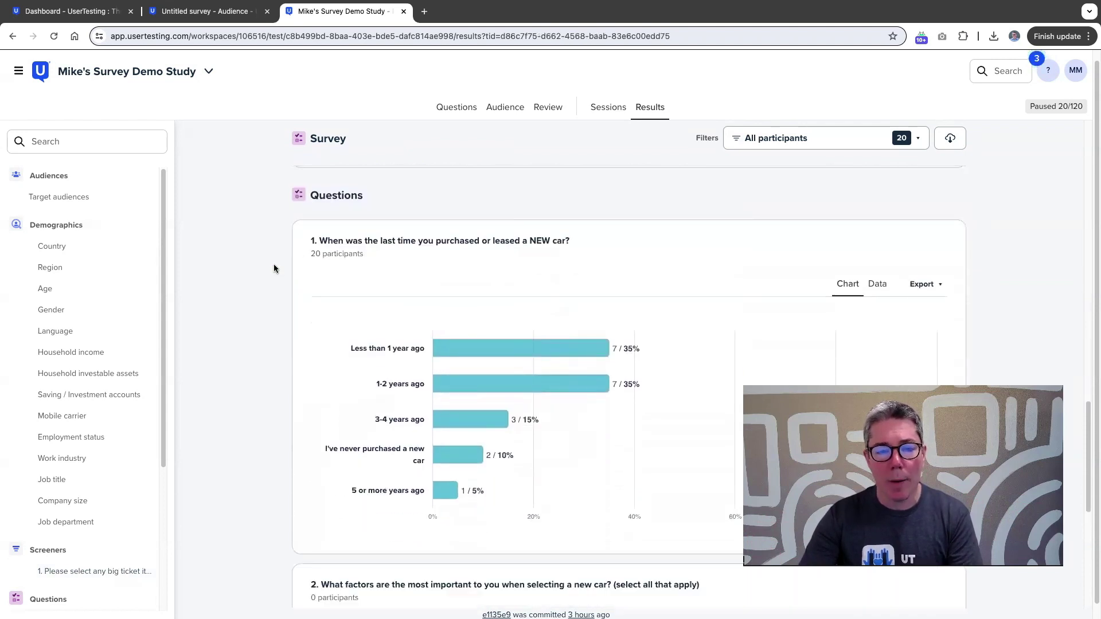
{"action": "scroll", "coordinate": [292, 261], "scroll_direction": "down", "scroll_amount": 2}
{"action": "scroll", "coordinate": [315, 256], "scroll_direction": "up", "scroll_amount": 1}
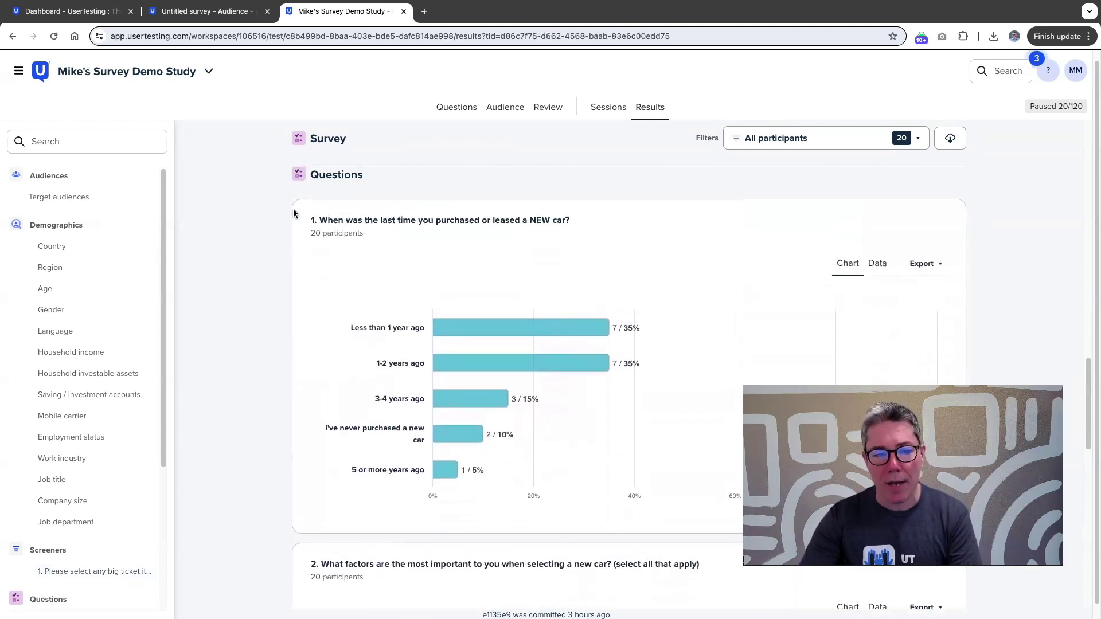
{"action": "scroll", "coordinate": [276, 230], "scroll_direction": "down", "scroll_amount": 1}
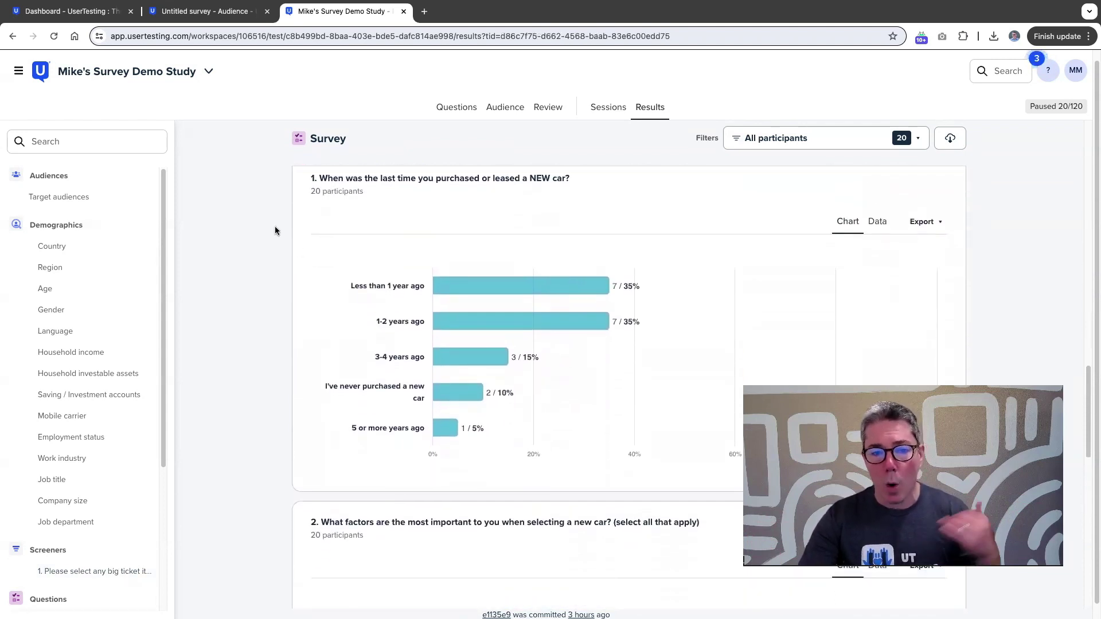
{"action": "scroll", "coordinate": [280, 231], "scroll_direction": "down", "scroll_amount": 1}
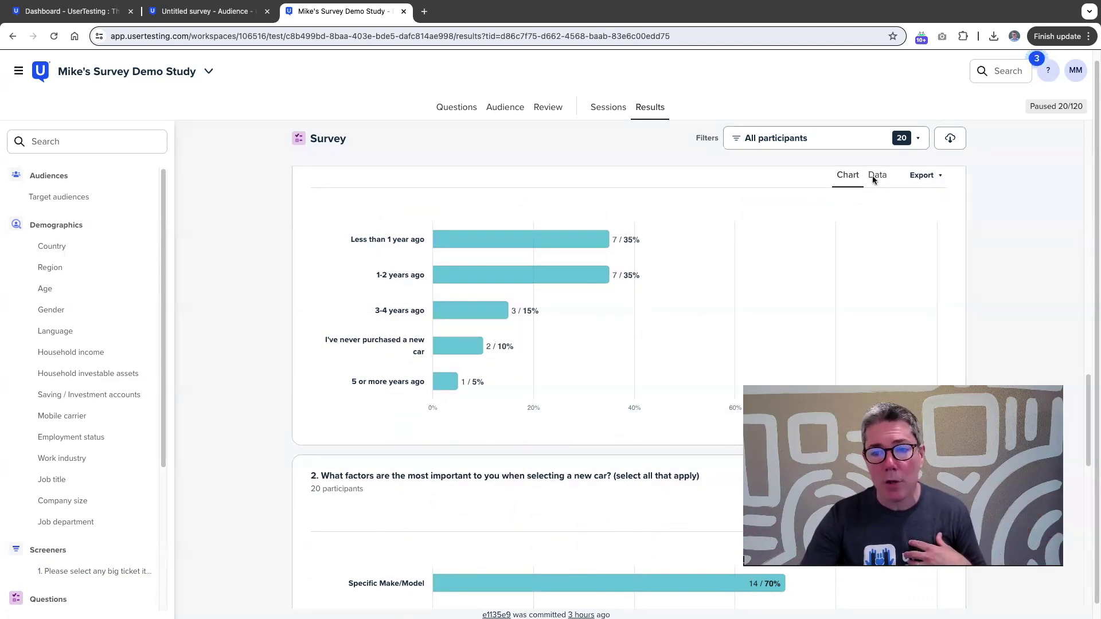
{"action": "left_click", "coordinate": [881, 182]}
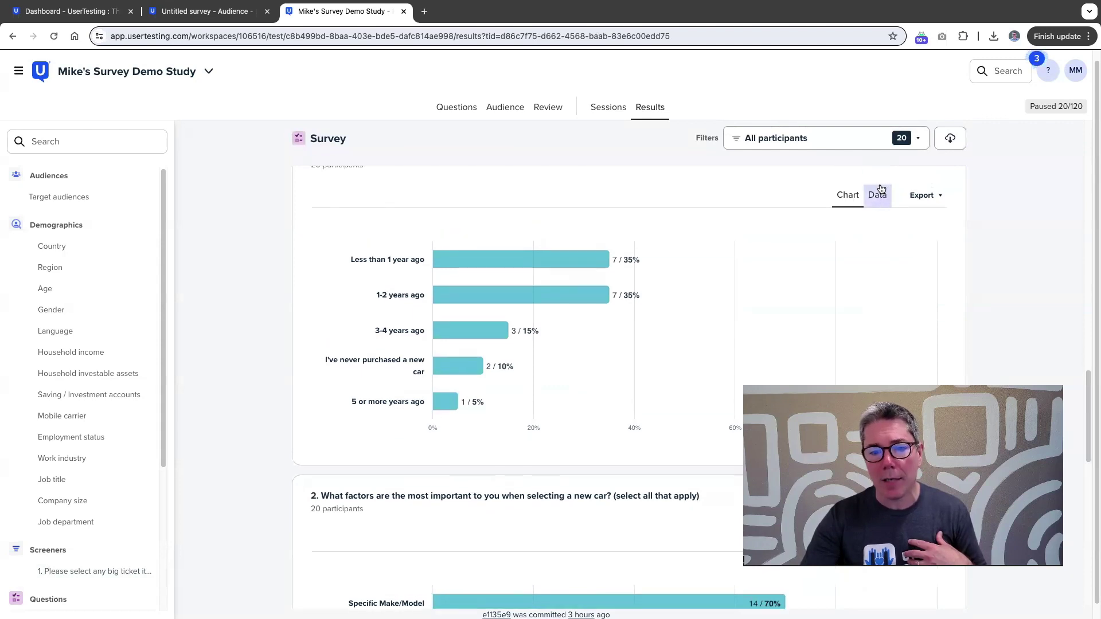
Step: Review question 3's individual make-and-model answers, then go back to its themes led by Ford
{"action": "scroll", "coordinate": [328, 304], "scroll_direction": "down", "scroll_amount": 10}
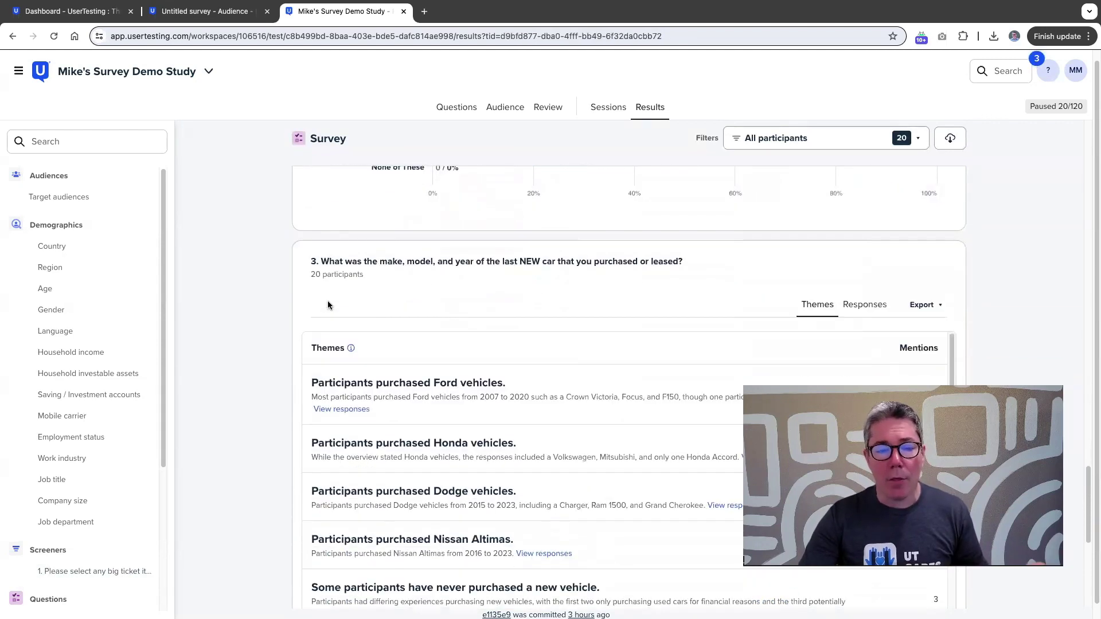
{"action": "scroll", "coordinate": [328, 305], "scroll_direction": "down", "scroll_amount": 1}
{"action": "scroll", "coordinate": [241, 276], "scroll_direction": "down", "scroll_amount": 2}
{"action": "scroll", "coordinate": [241, 276], "scroll_direction": "down", "scroll_amount": 1}
{"action": "scroll", "coordinate": [242, 277], "scroll_direction": "up", "scroll_amount": 1}
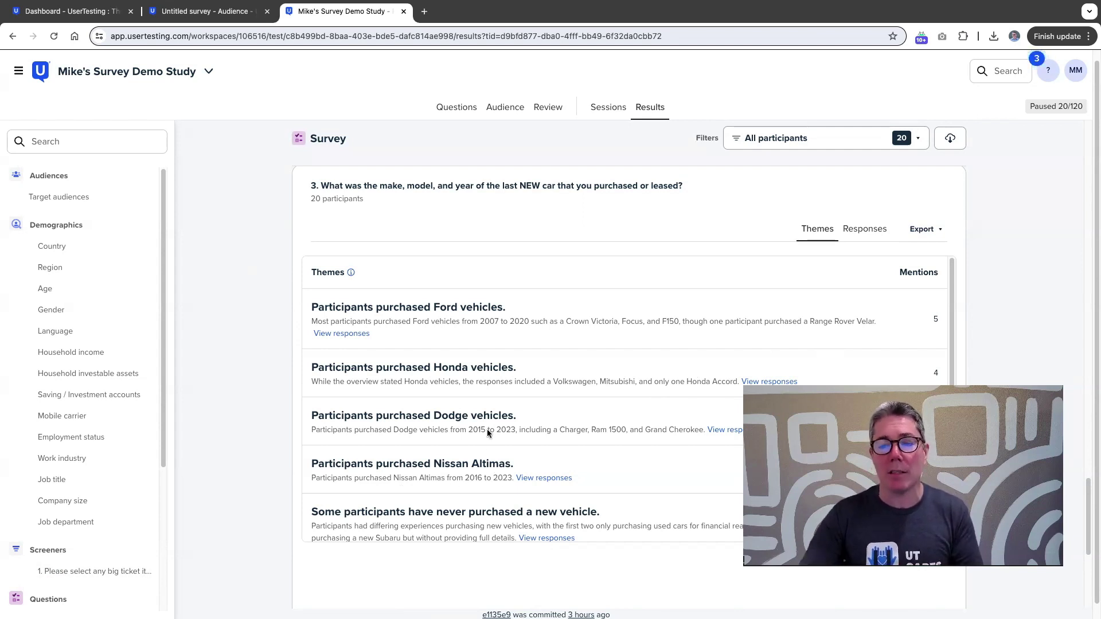
{"action": "left_click", "coordinate": [875, 230]}
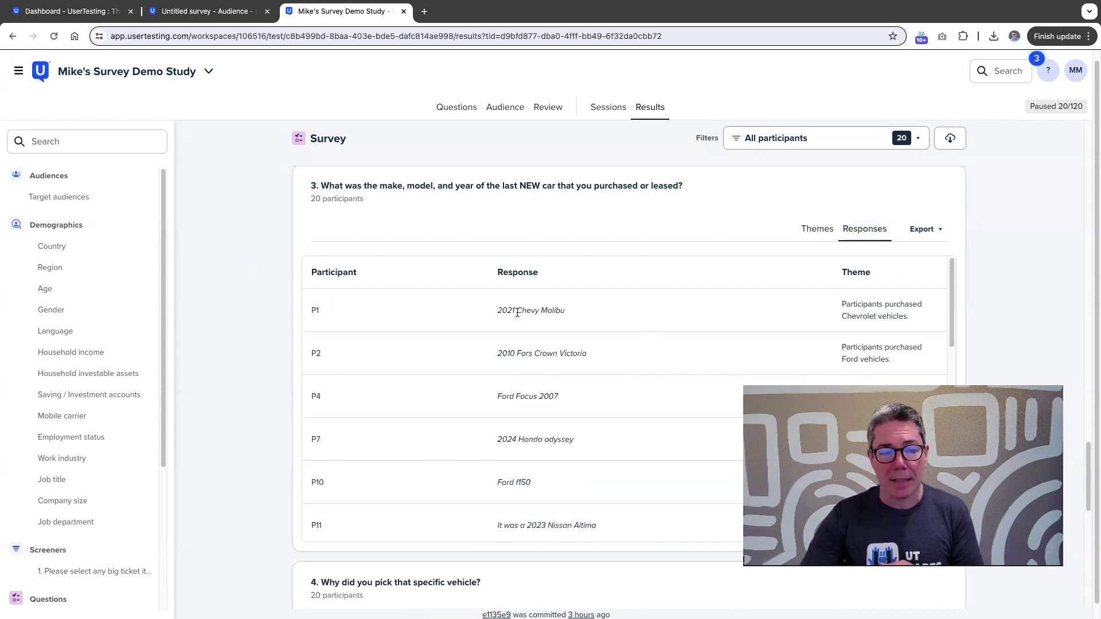
{"action": "left_click", "coordinate": [820, 229]}
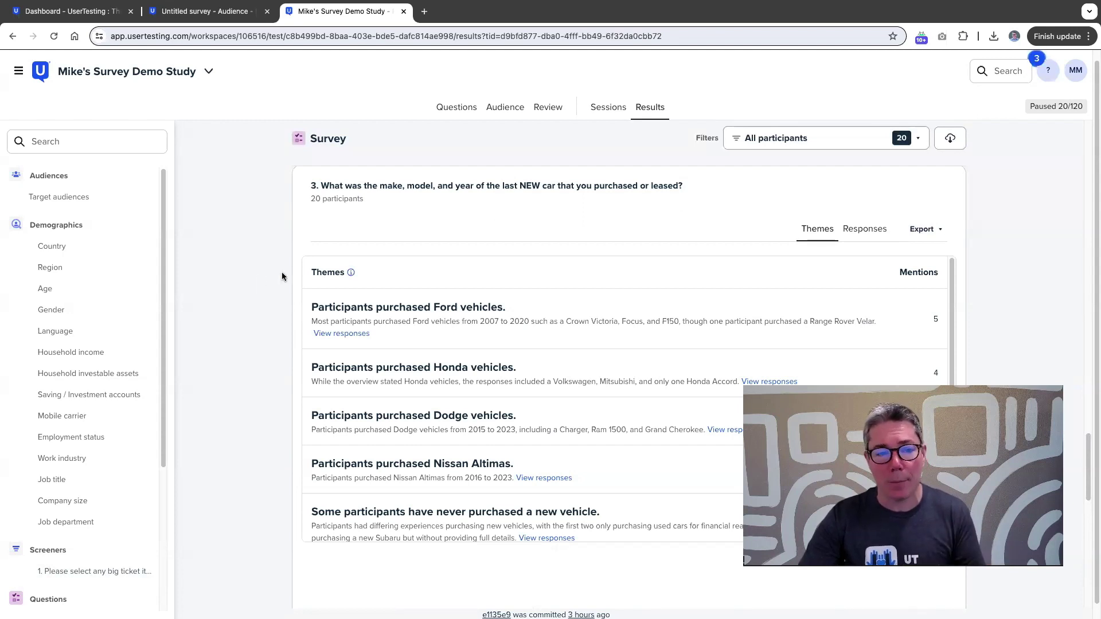
Step: Scroll through the theme lists for questions 4, 5 and 7, ending at the favorite-thing themes
{"action": "scroll", "coordinate": [261, 280], "scroll_direction": "down", "scroll_amount": 8}
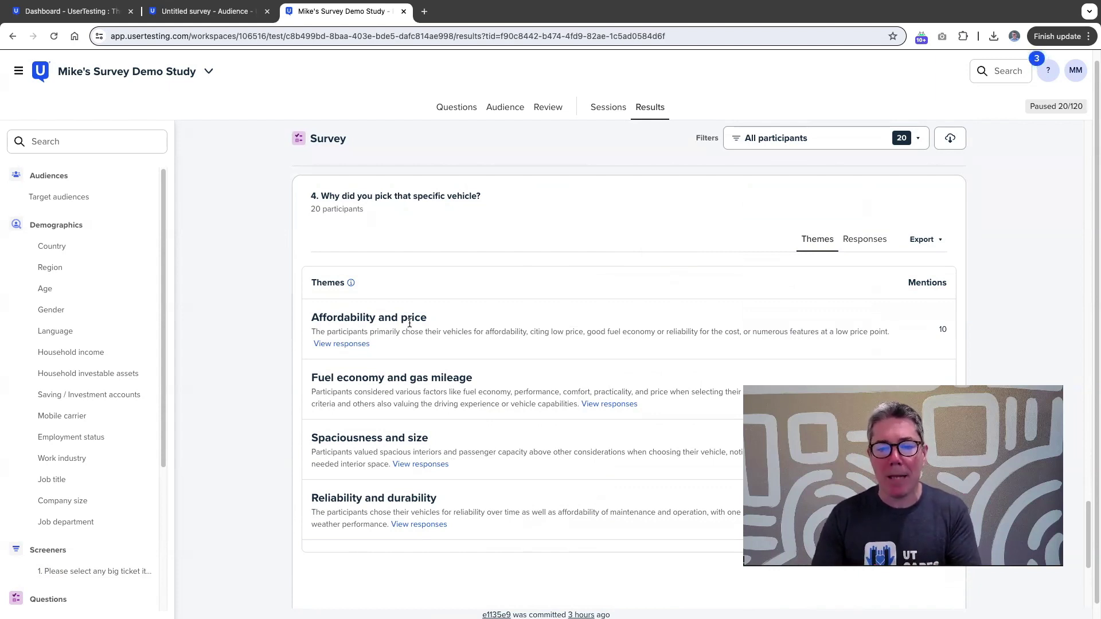
{"action": "scroll", "coordinate": [252, 272], "scroll_direction": "down", "scroll_amount": 4}
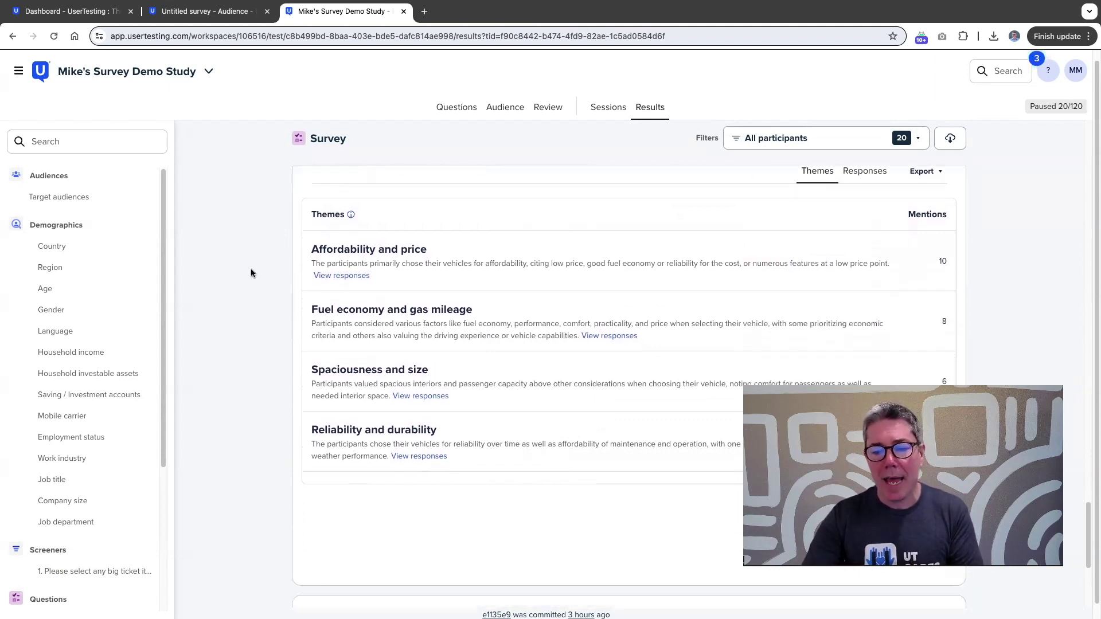
{"action": "scroll", "coordinate": [250, 273], "scroll_direction": "up", "scroll_amount": 1}
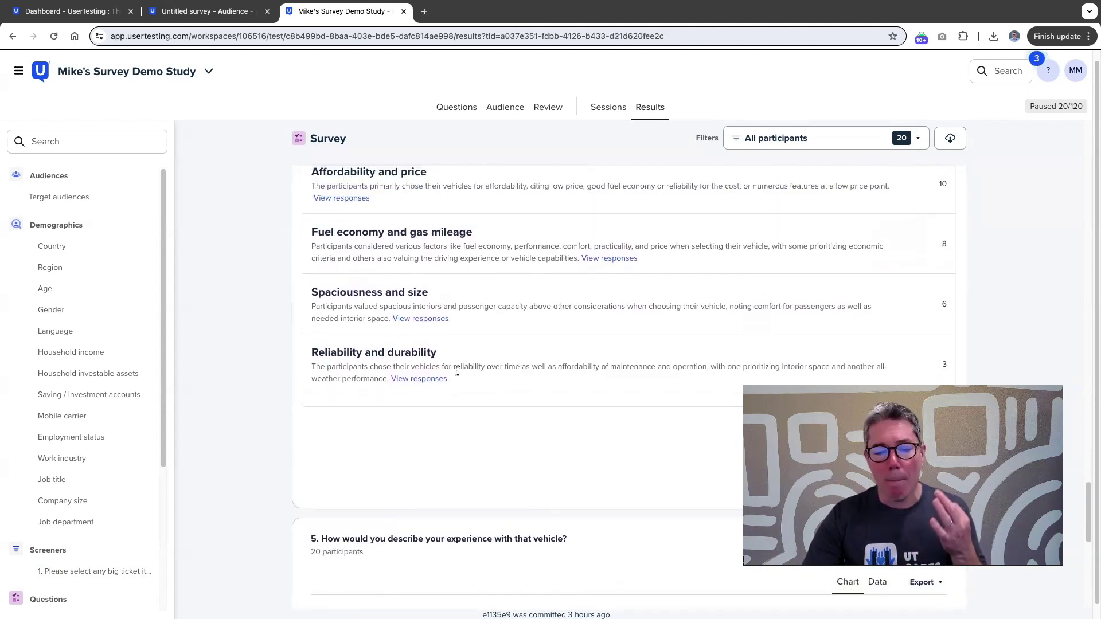
{"action": "scroll", "coordinate": [458, 370], "scroll_direction": "up", "scroll_amount": 1}
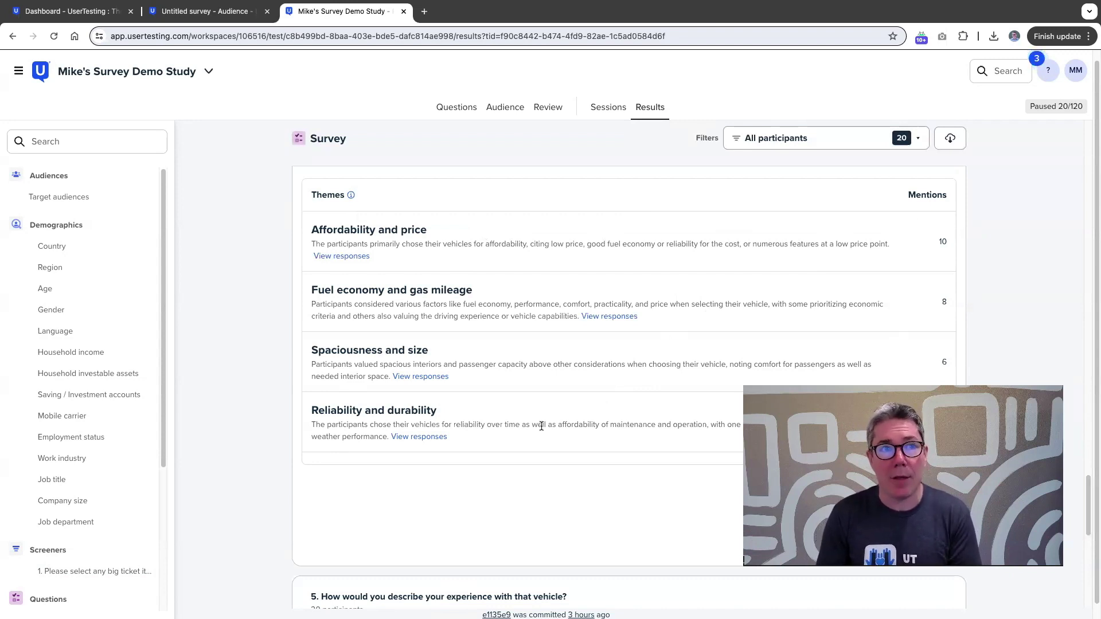
{"action": "scroll", "coordinate": [566, 345], "scroll_direction": "down", "scroll_amount": 15}
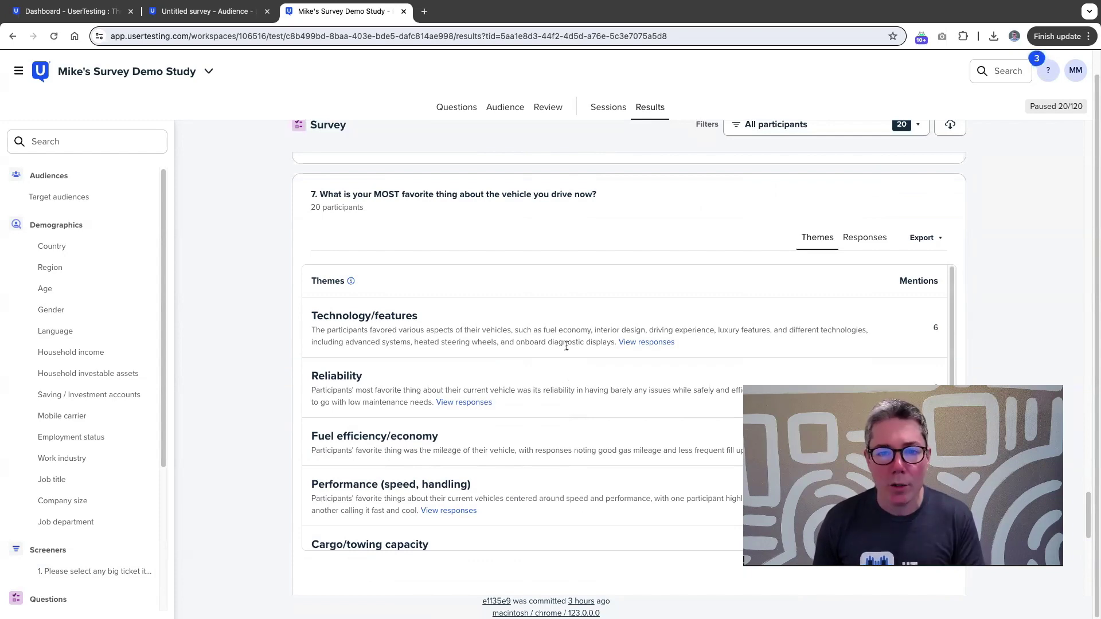
Step: Go back up to the Audience chart and expand the All participants filter dropdown
{"action": "scroll", "coordinate": [539, 297], "scroll_direction": "down", "scroll_amount": 15}
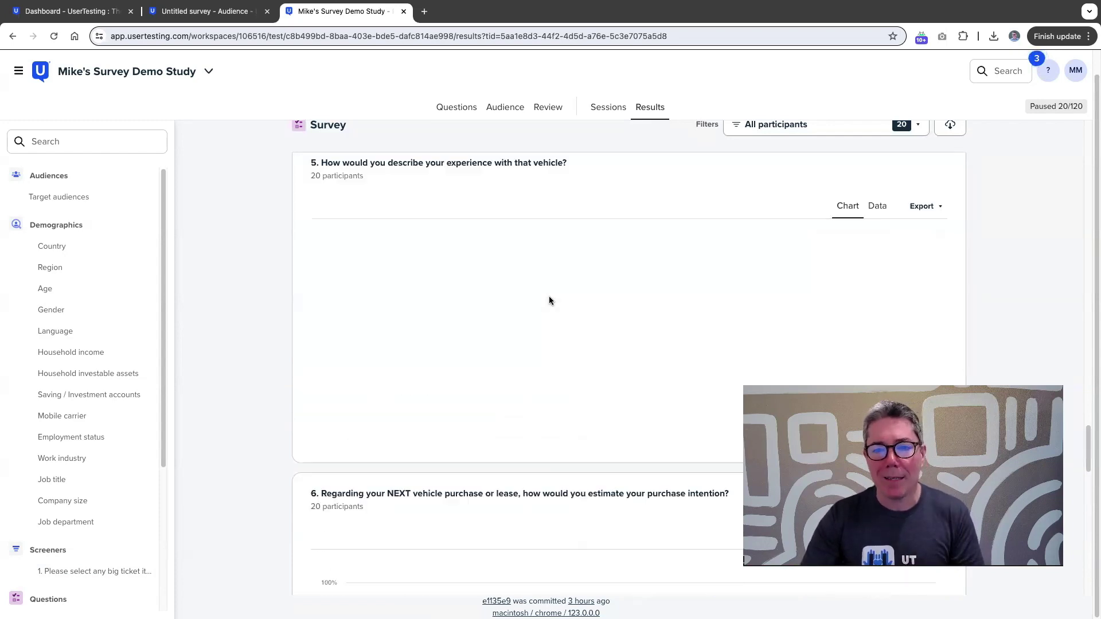
{"action": "scroll", "coordinate": [555, 293], "scroll_direction": "up", "scroll_amount": 20}
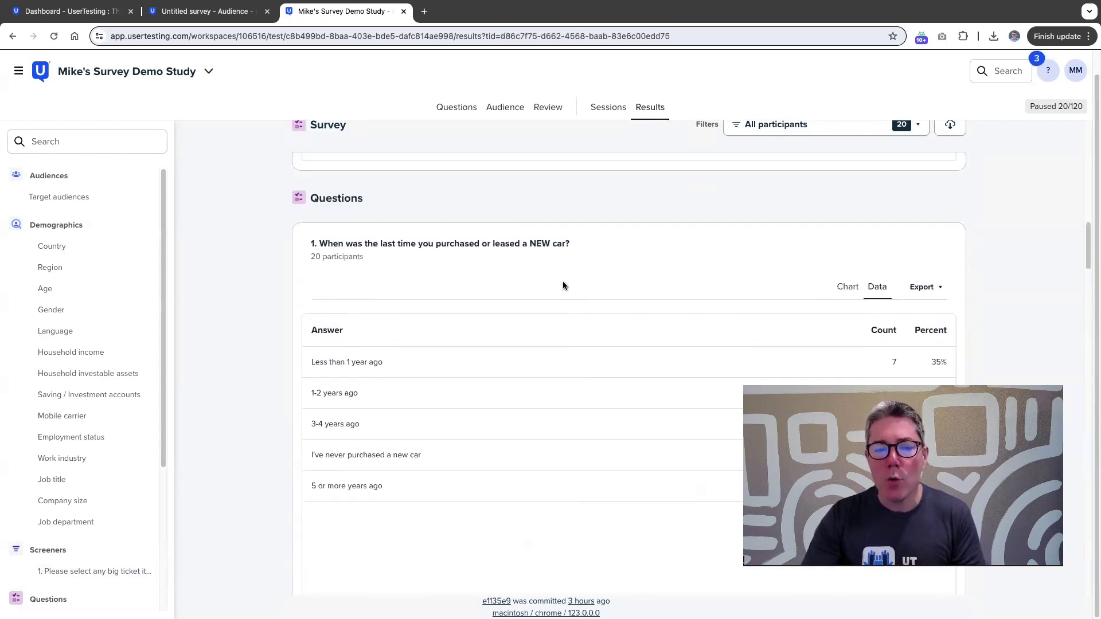
{"action": "scroll", "coordinate": [650, 263], "scroll_direction": "up", "scroll_amount": 6}
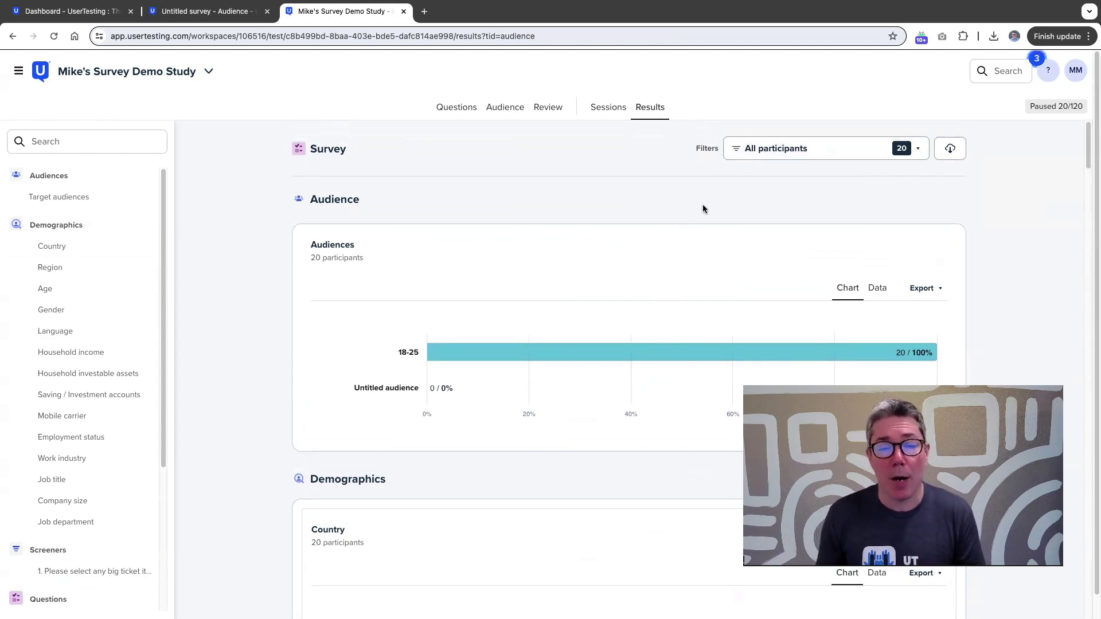
{"action": "left_click", "coordinate": [846, 155]}
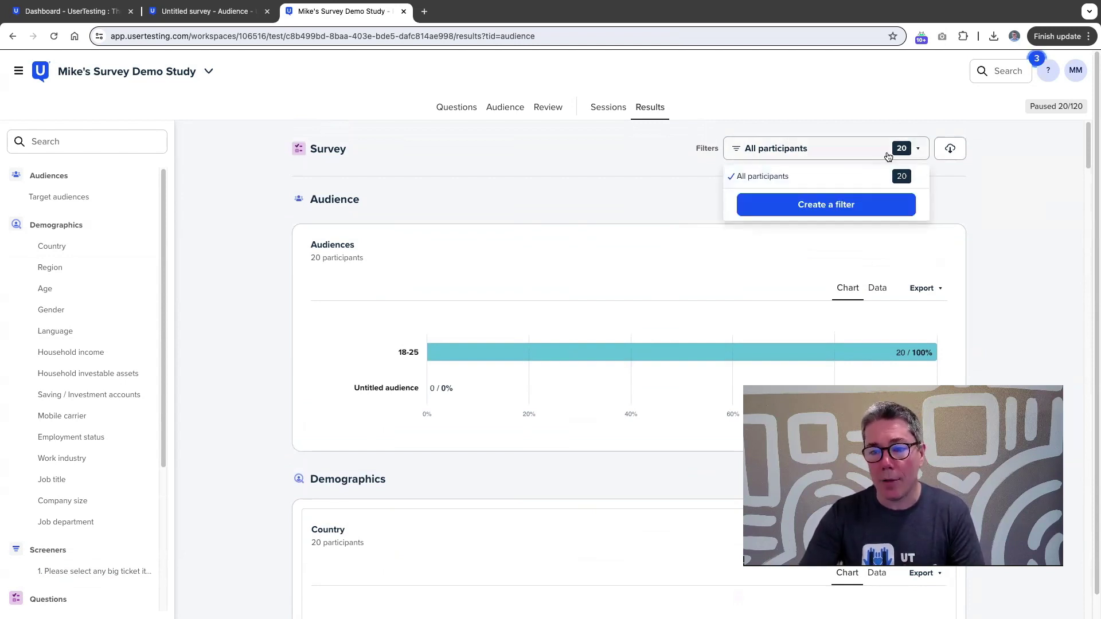
Step: Add a filter where survey question 5 Is 5 (Very satisfied), narrowing results to 12 of 20
{"action": "left_click", "coordinate": [834, 212]}
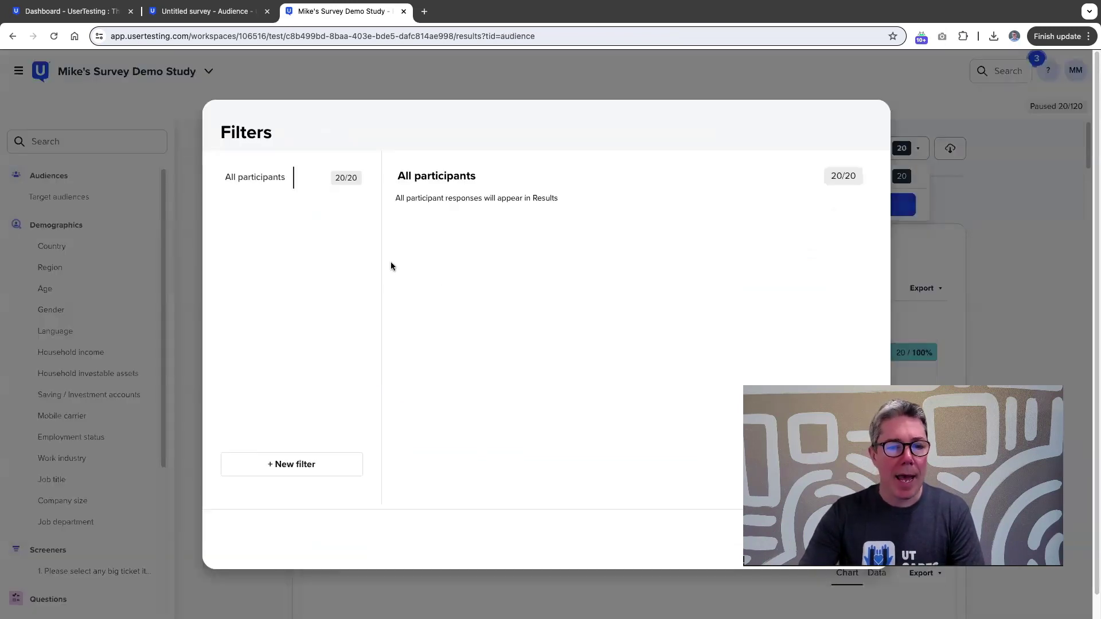
{"action": "left_click", "coordinate": [280, 465]}
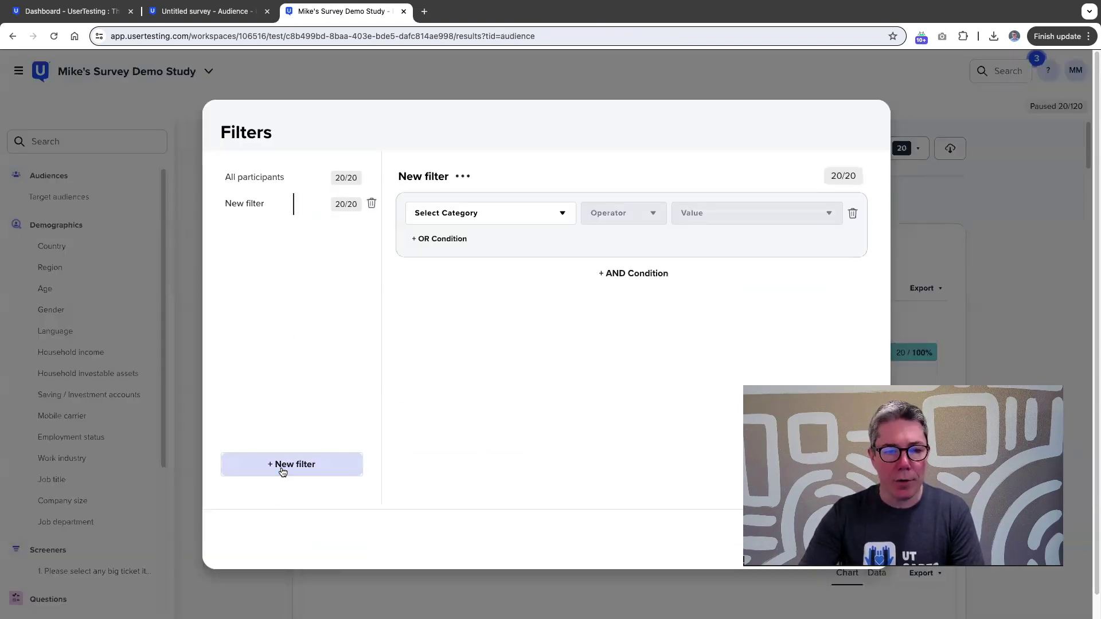
{"action": "left_click", "coordinate": [569, 217]}
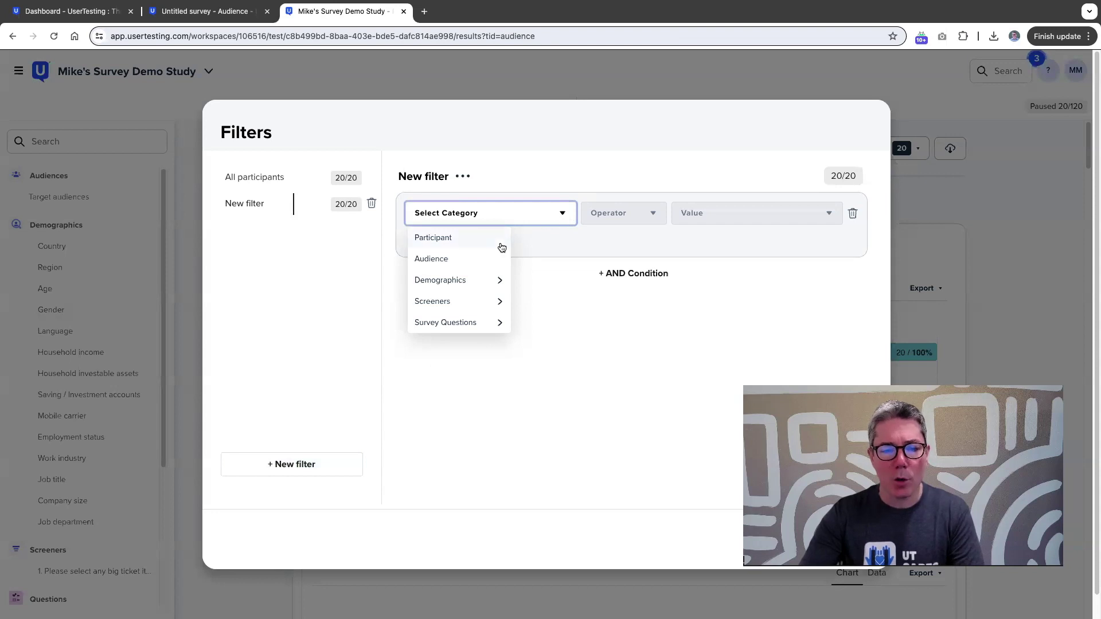
{"action": "mouse_move", "coordinate": [458, 304]}
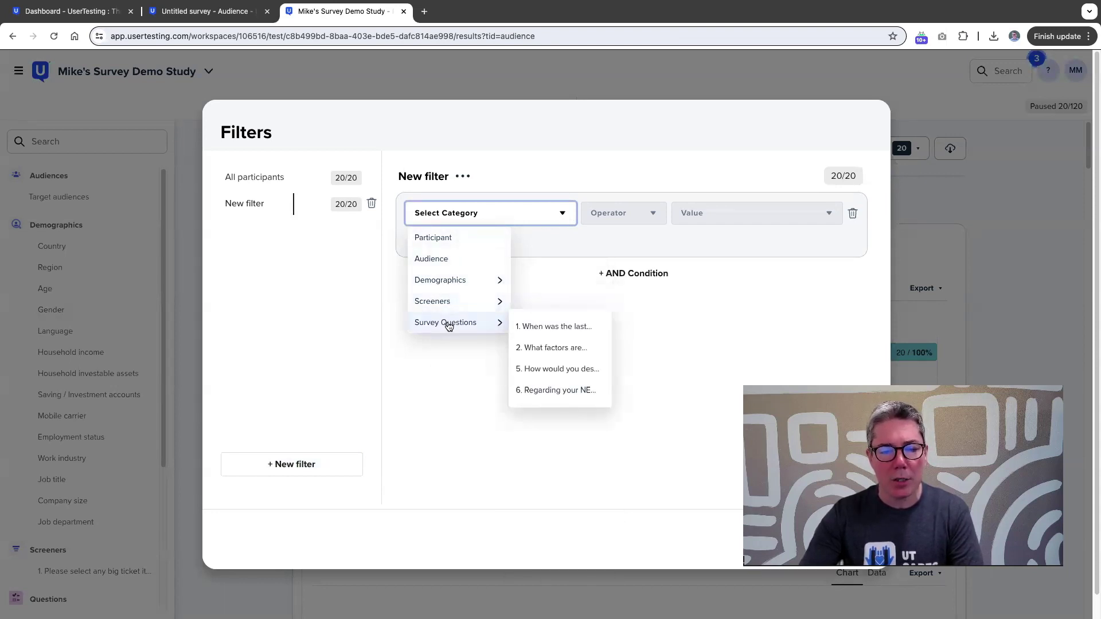
{"action": "left_click", "coordinate": [547, 370]}
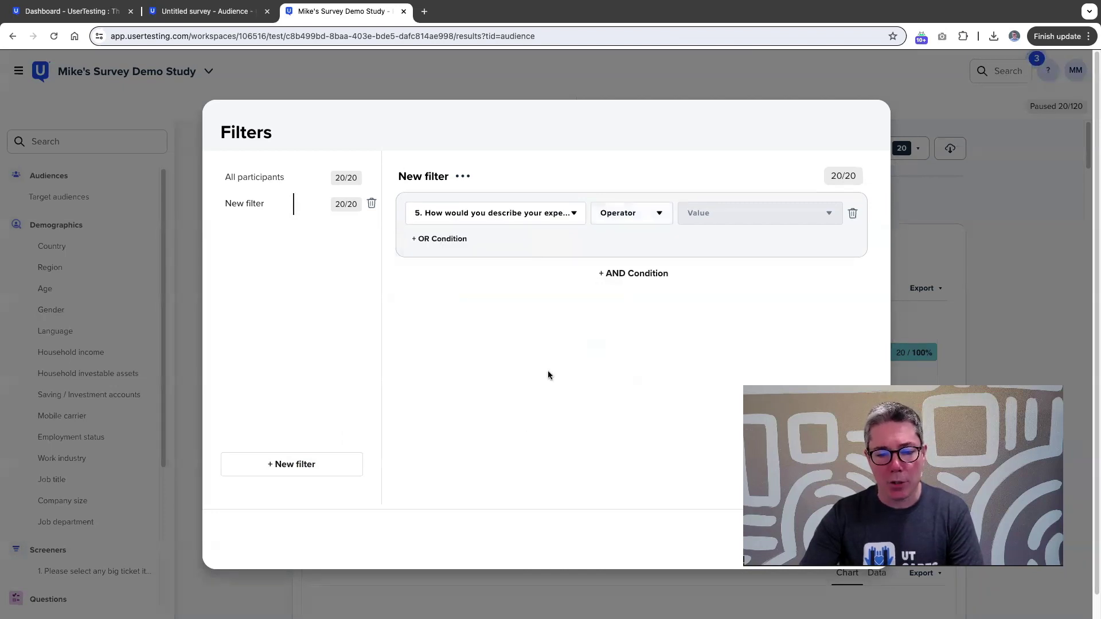
{"action": "left_click", "coordinate": [656, 213]}
{"action": "left_click", "coordinate": [636, 245]}
{"action": "left_click", "coordinate": [711, 213]}
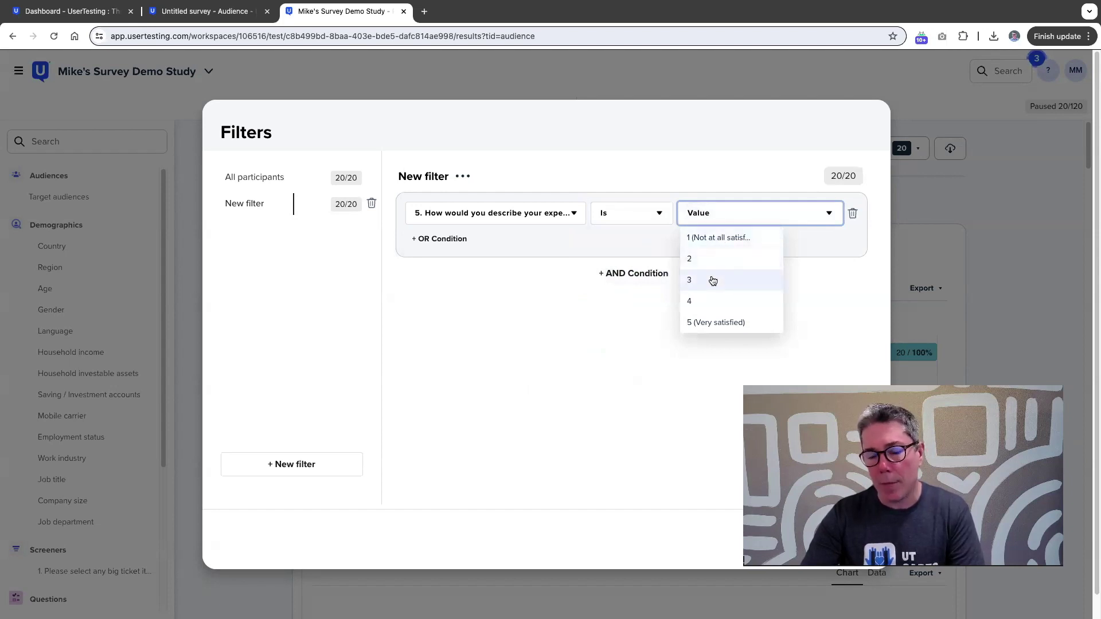
{"action": "left_click", "coordinate": [713, 324]}
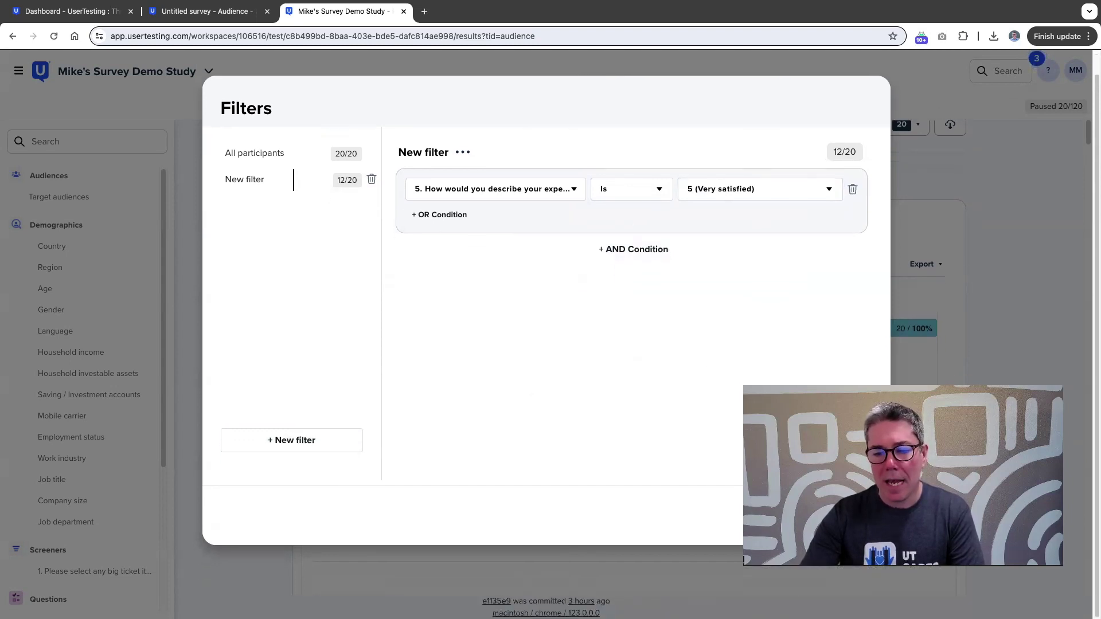
{"action": "key", "text": "Escape"}
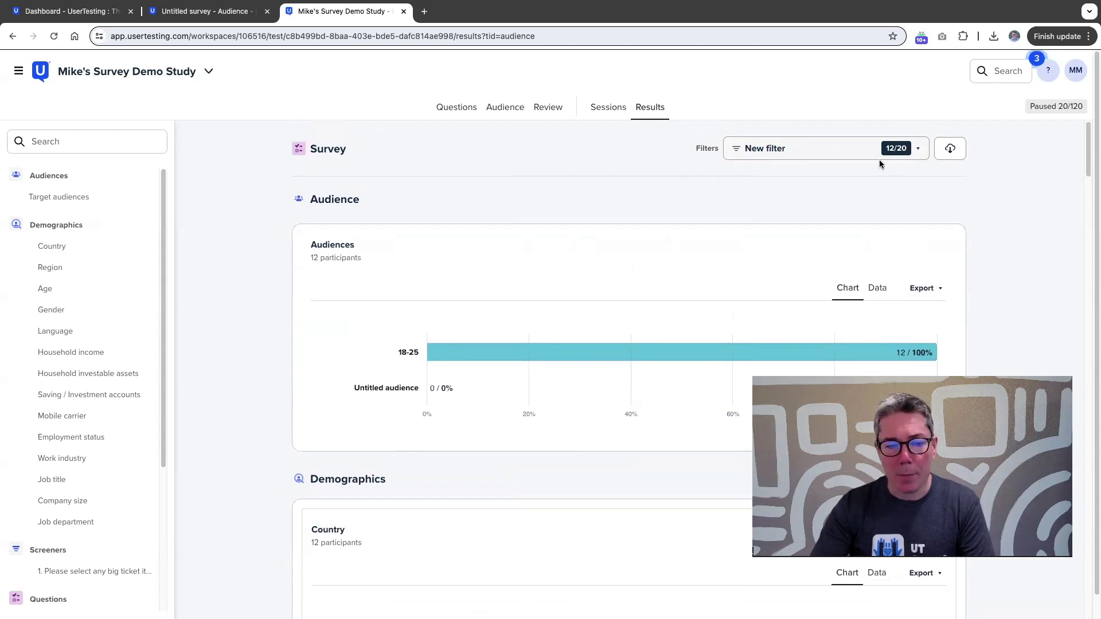
Step: Export the 12 filtered participants' data as an xlsx spreadsheet
{"action": "scroll", "coordinate": [564, 289], "scroll_direction": "down", "scroll_amount": 1}
{"action": "scroll", "coordinate": [566, 301], "scroll_direction": "down", "scroll_amount": 7}
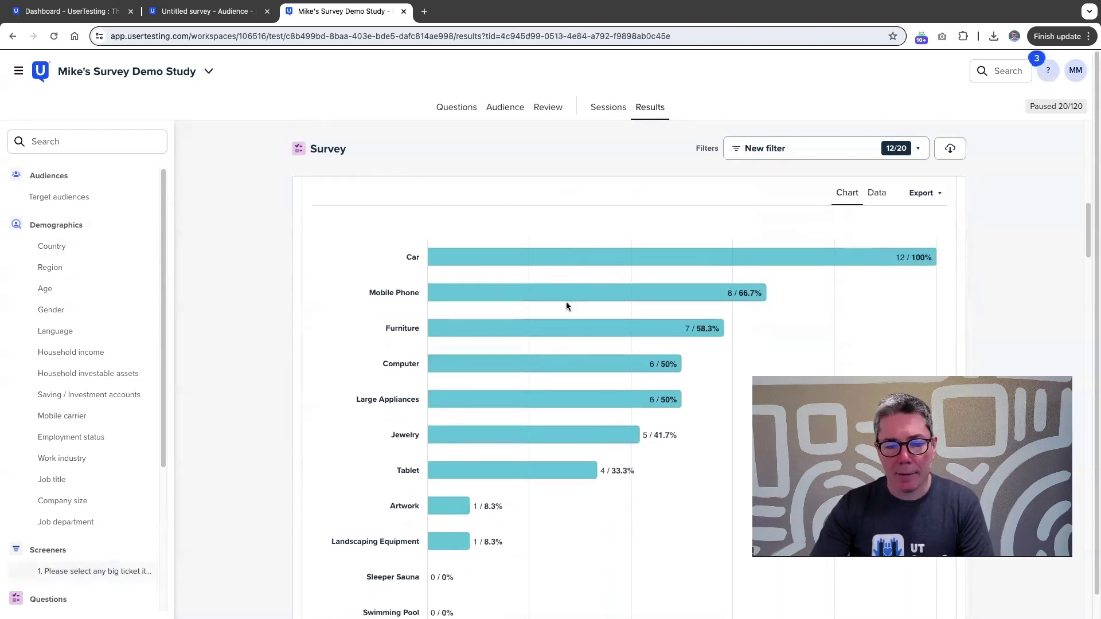
{"action": "left_click", "coordinate": [950, 150]}
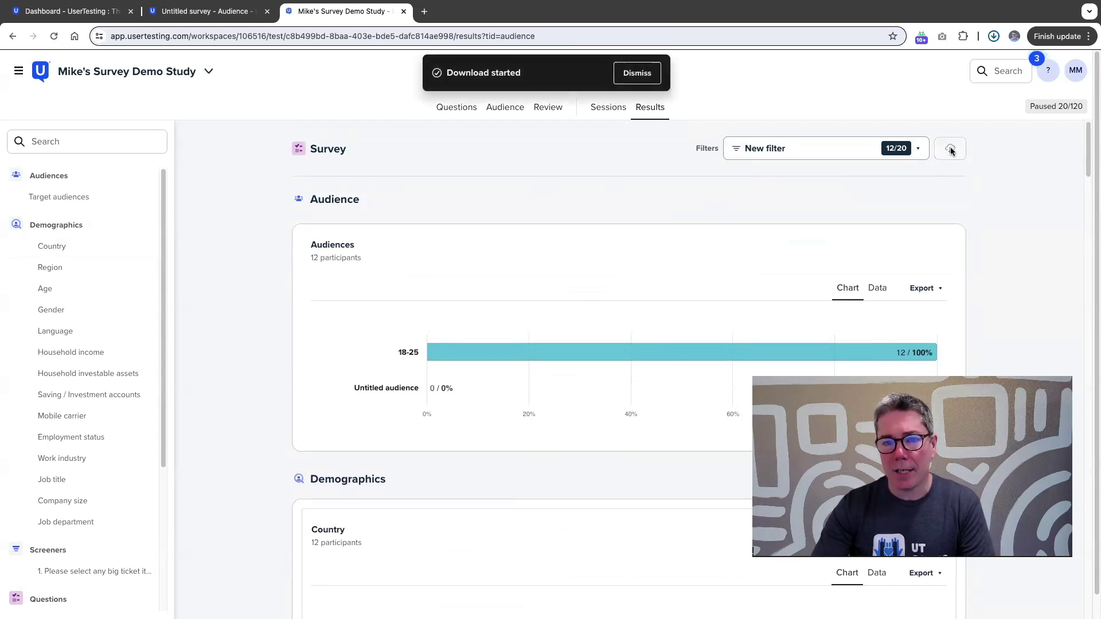